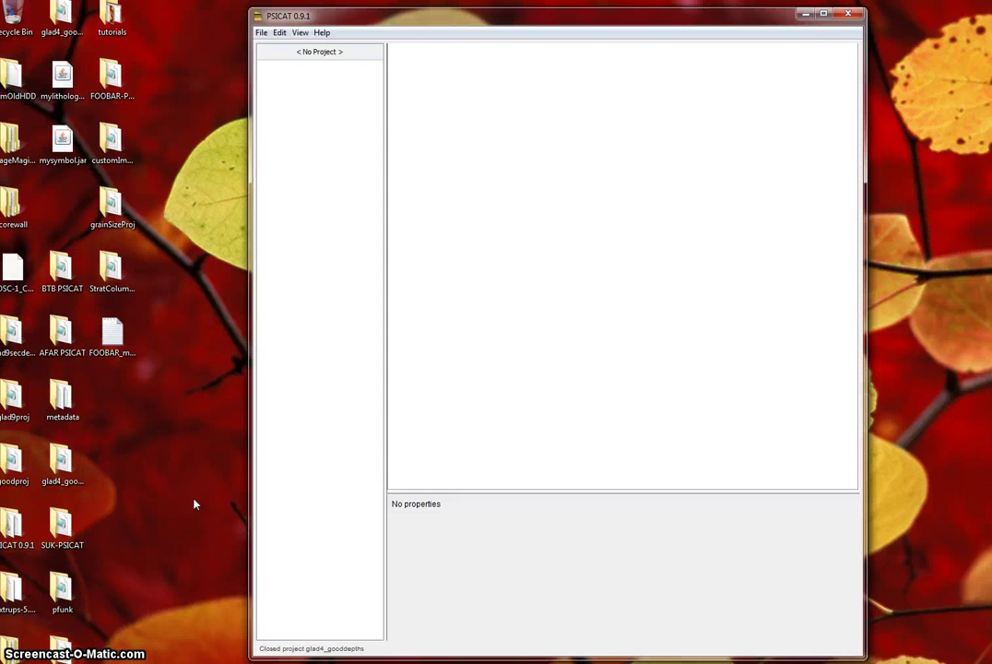
Open the glad4_gooddepths project folder on the desktop and look over its data, images and schemes subfolders
{"action": "left_click", "coordinate": [195, 466]}
{"action": "left_click", "coordinate": [60, 16]}
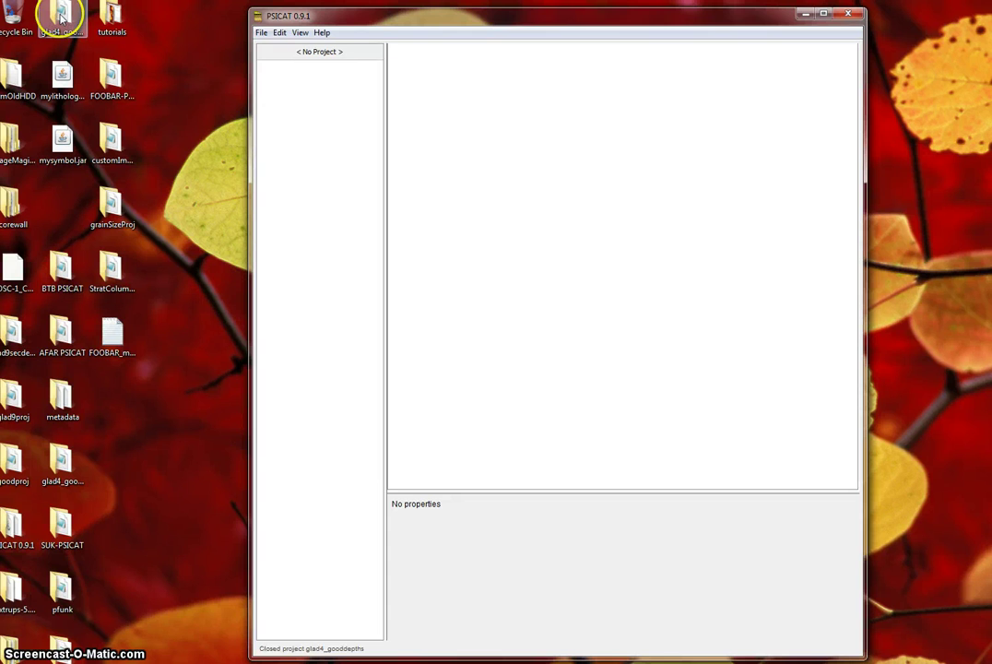
{"action": "double_click", "coordinate": [61, 16]}
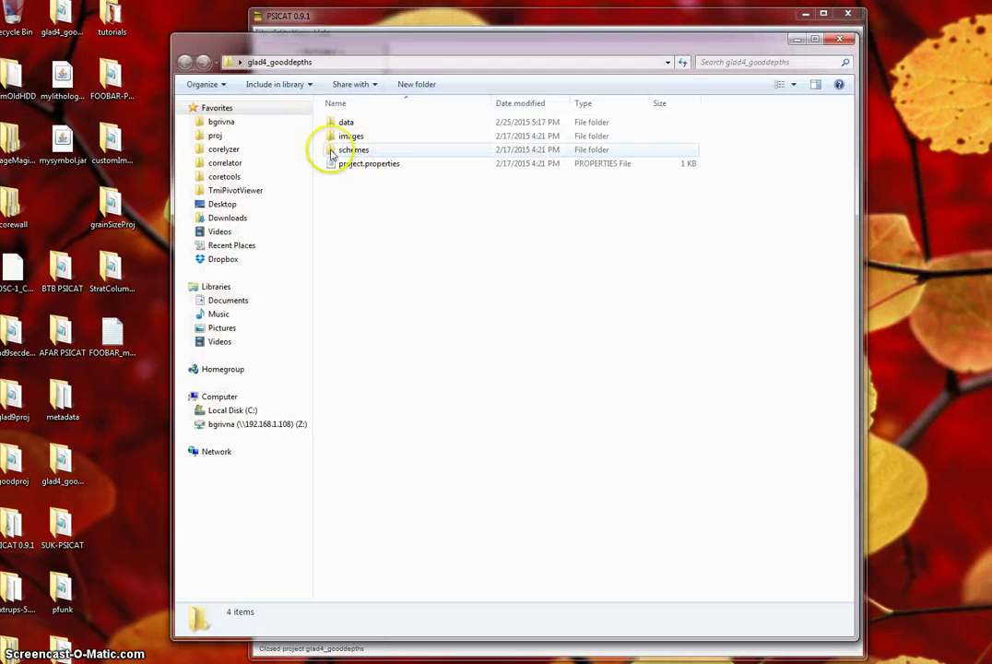
{"action": "left_click", "coordinate": [347, 121]}
{"action": "left_click", "coordinate": [355, 136]}
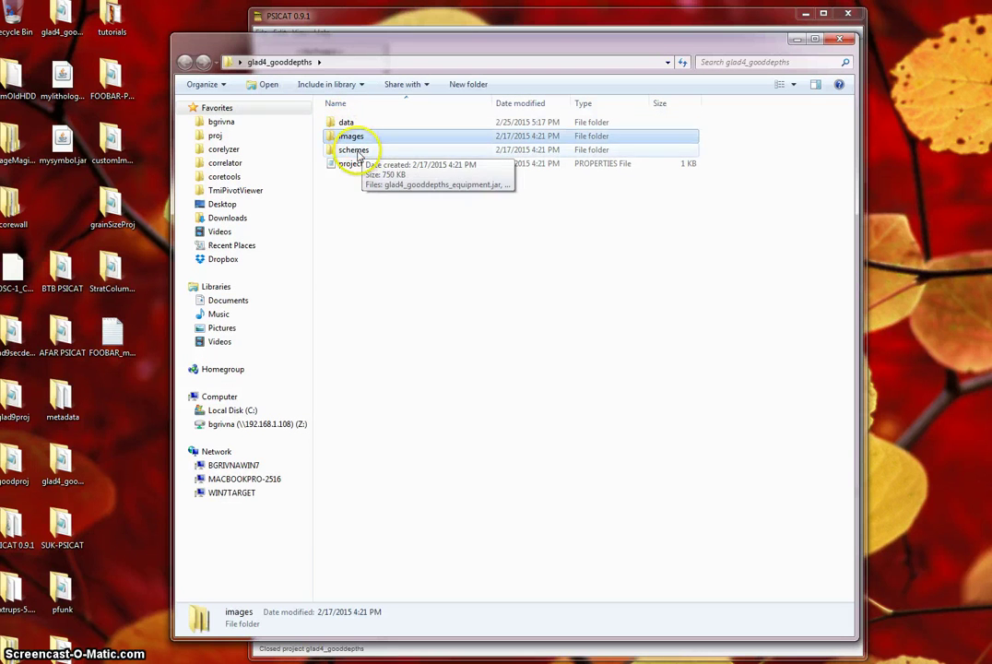
{"action": "left_click", "coordinate": [358, 150]}
Open the project's data folder and go through its section XML files one by one
{"action": "double_click", "coordinate": [334, 121]}
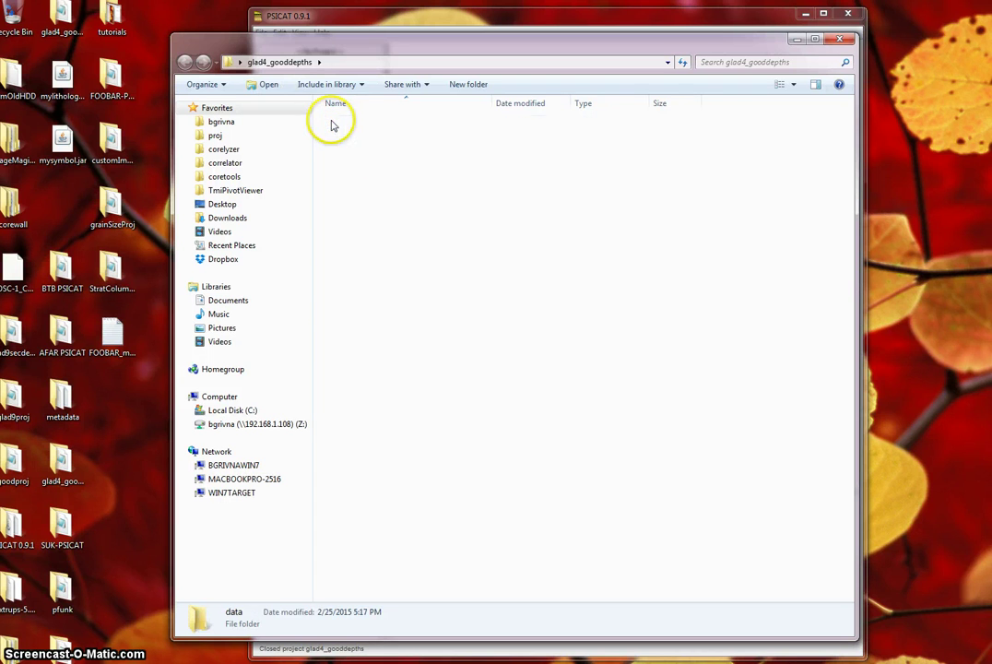
{"action": "left_click", "coordinate": [381, 127]}
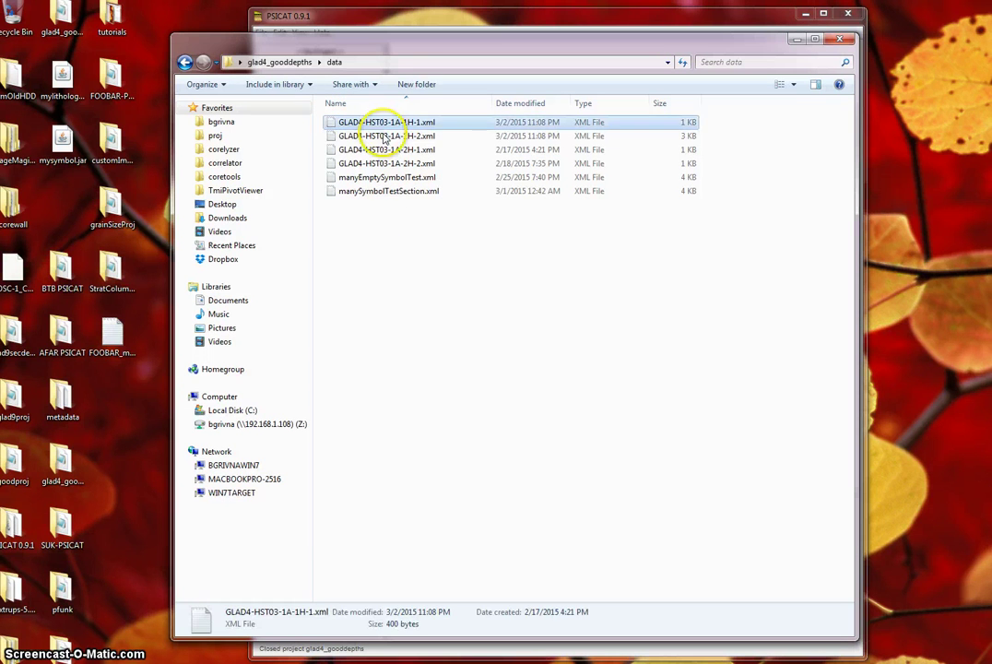
{"action": "left_click", "coordinate": [379, 136]}
{"action": "left_click", "coordinate": [383, 150]}
{"action": "left_click", "coordinate": [386, 163]}
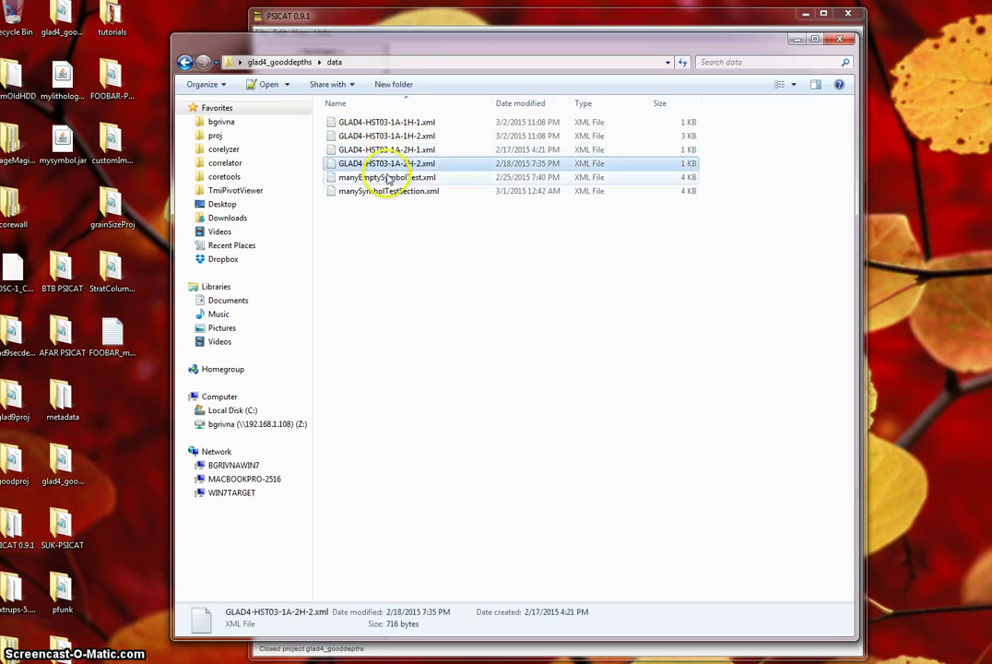
{"action": "left_click", "coordinate": [387, 177]}
{"action": "left_click", "coordinate": [388, 191]}
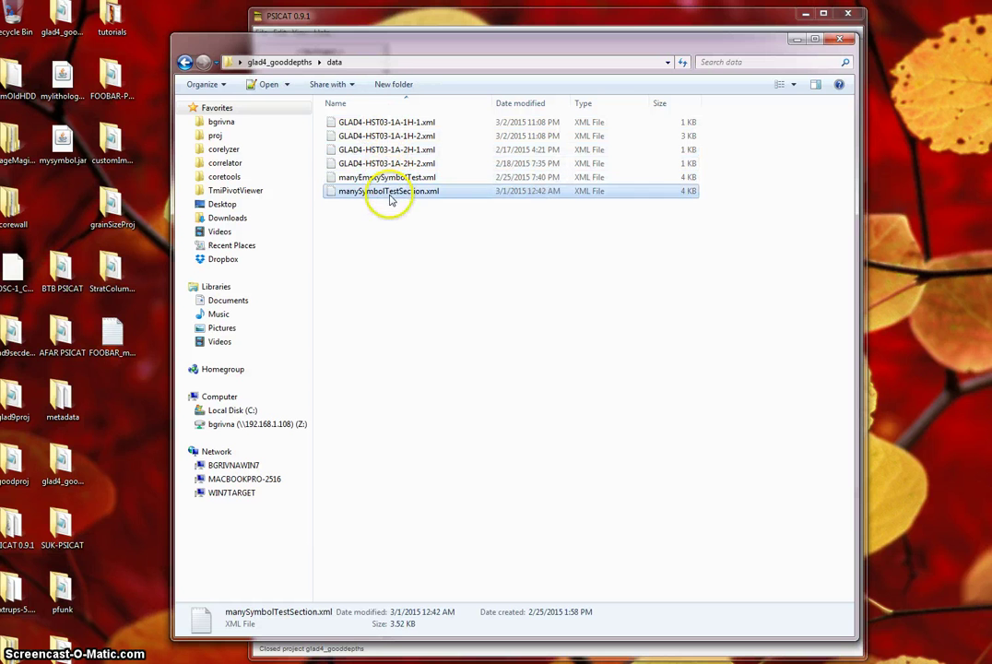
Open GLAD4-HST03-1A-1H-2.xml in Notepad++ and examine its Interval and Occurrence model entries
{"action": "double_click", "coordinate": [363, 138]}
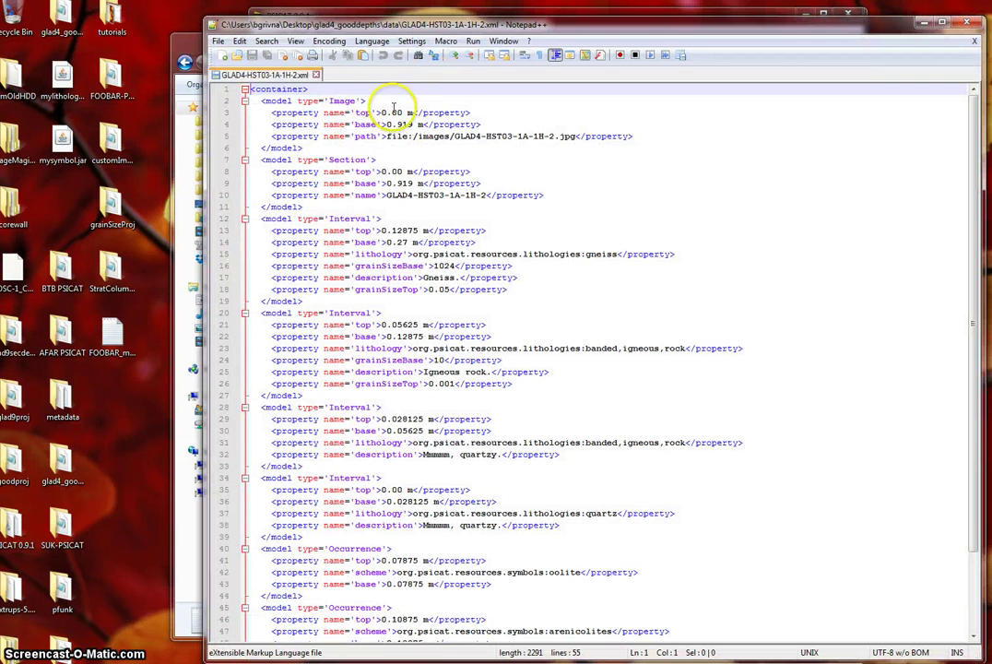
{"action": "double_click", "coordinate": [349, 219]}
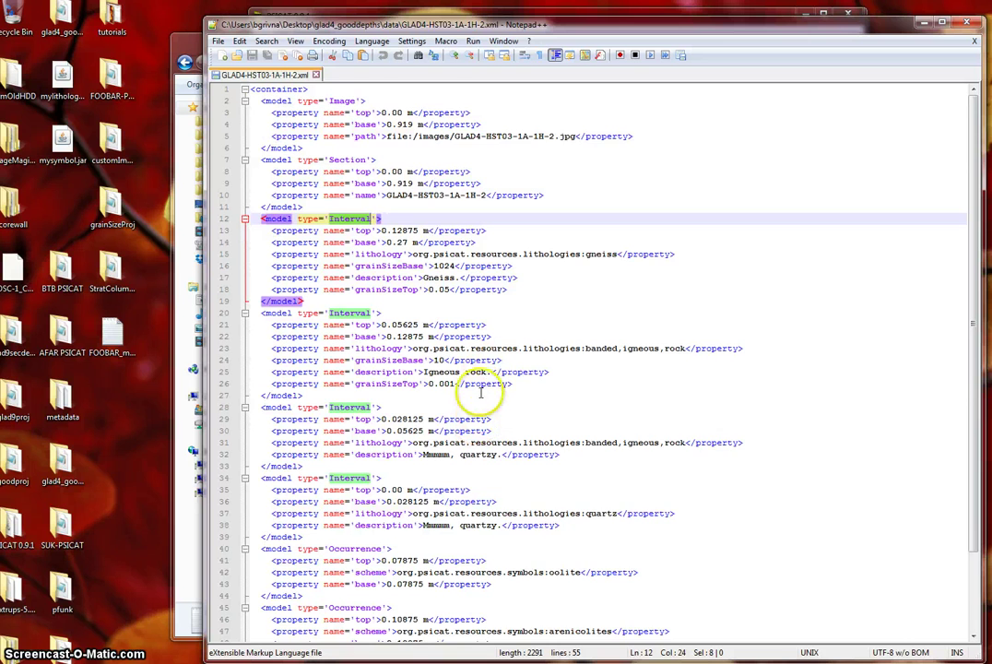
{"action": "scroll", "coordinate": [420, 391], "scroll_direction": "down", "scroll_amount": 3}
{"action": "double_click", "coordinate": [362, 514]}
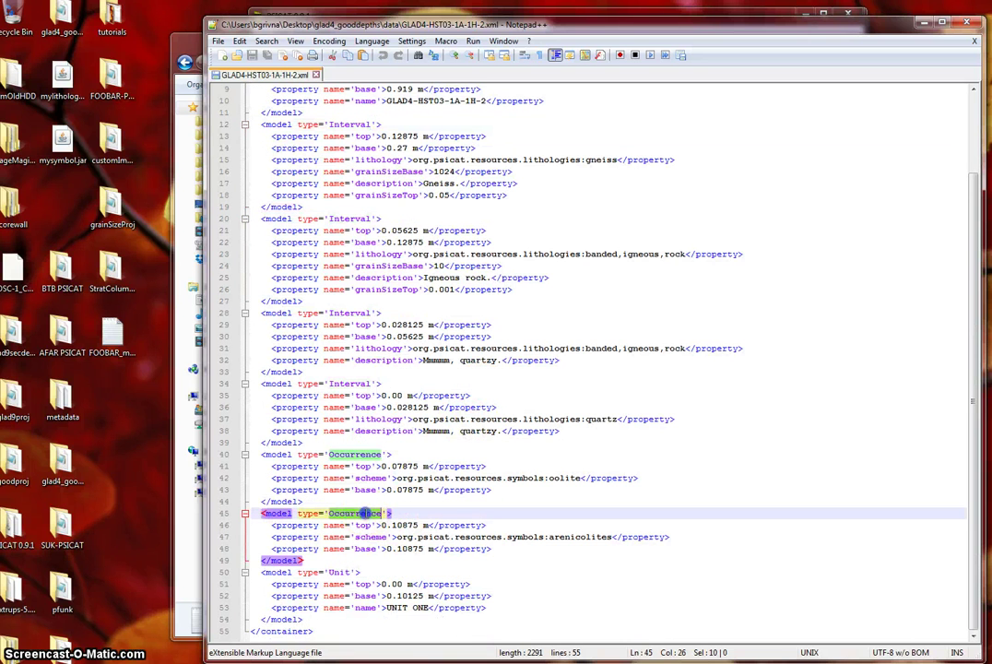
{"action": "left_click", "coordinate": [420, 513]}
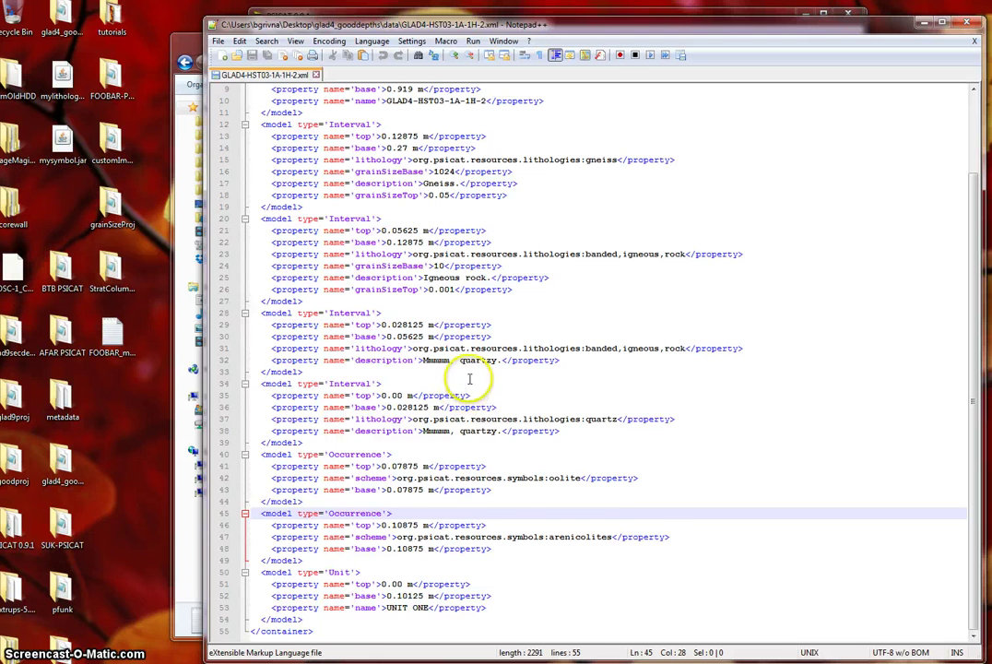
{"action": "scroll", "coordinate": [456, 364], "scroll_direction": "up", "scroll_amount": 3}
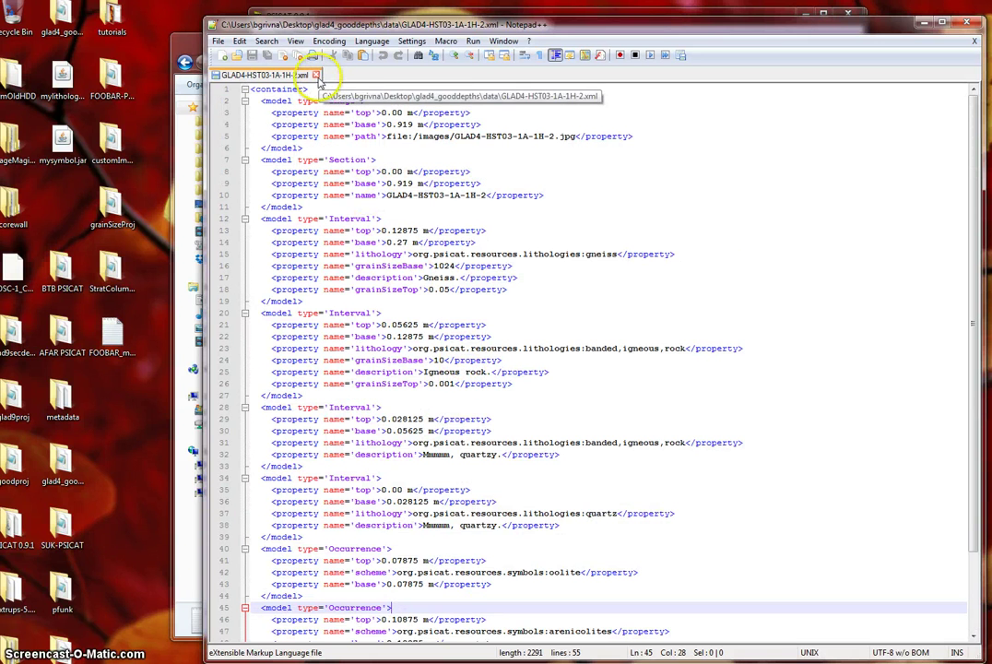
Close the XML file's editor window and the data folder window
{"action": "left_click_drag", "start_coordinate": [642, 30], "coordinate": [681, 36]}
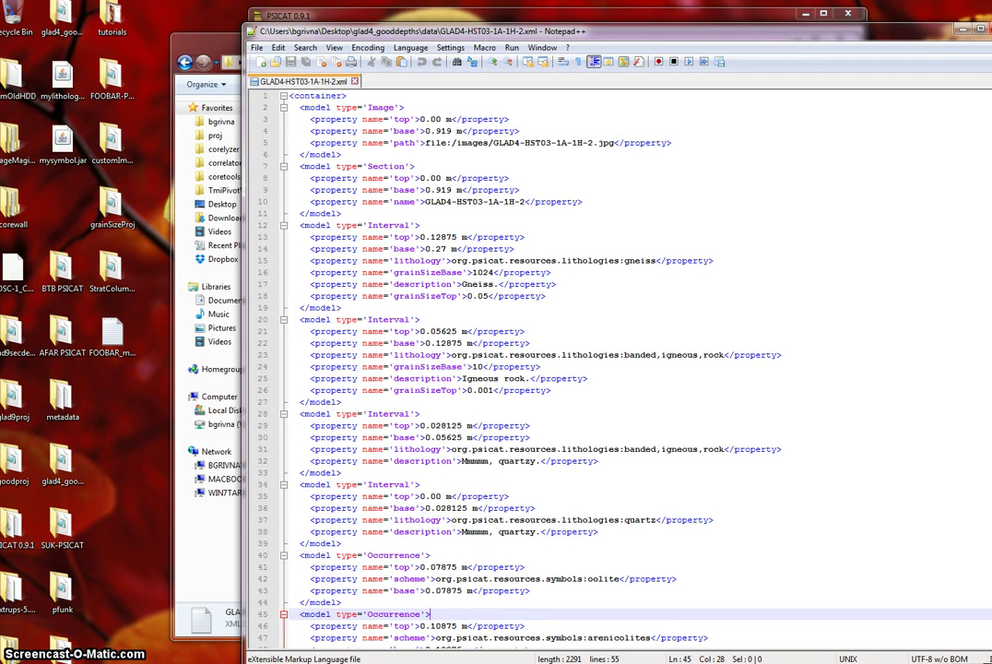
{"action": "left_click", "coordinate": [991, 29]}
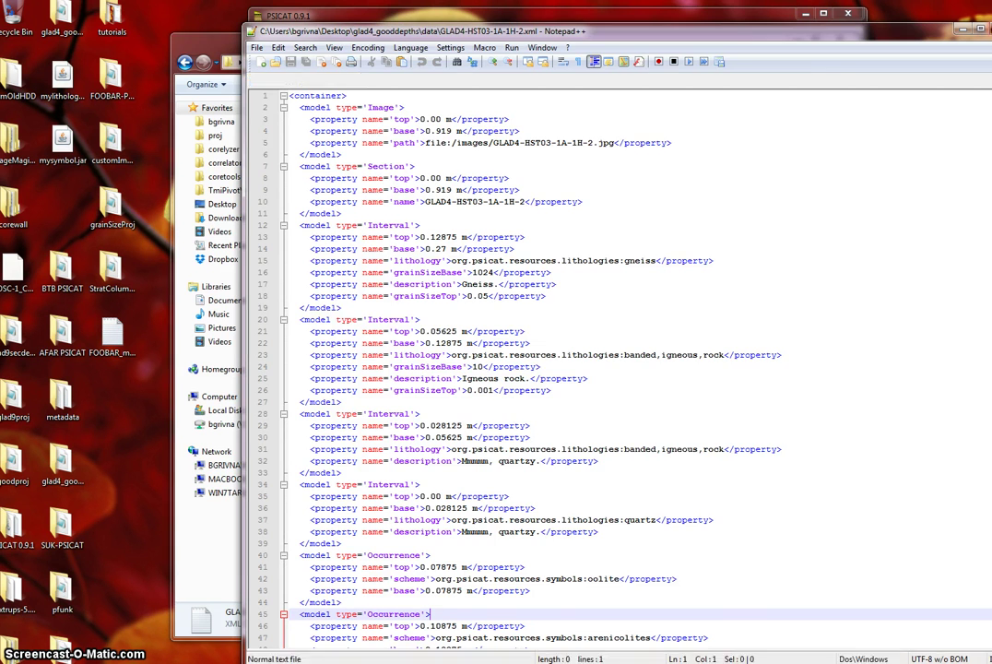
{"action": "left_click", "coordinate": [838, 38]}
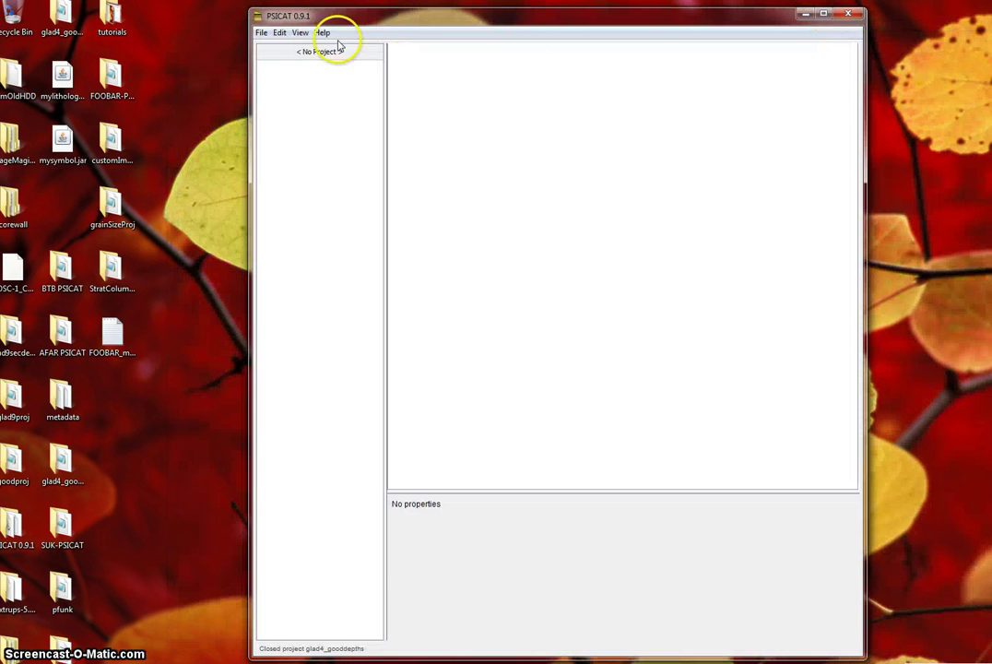
Reopen the glad4_gooddepths project folder and view the contents of its images folder
{"action": "double_click", "coordinate": [62, 16]}
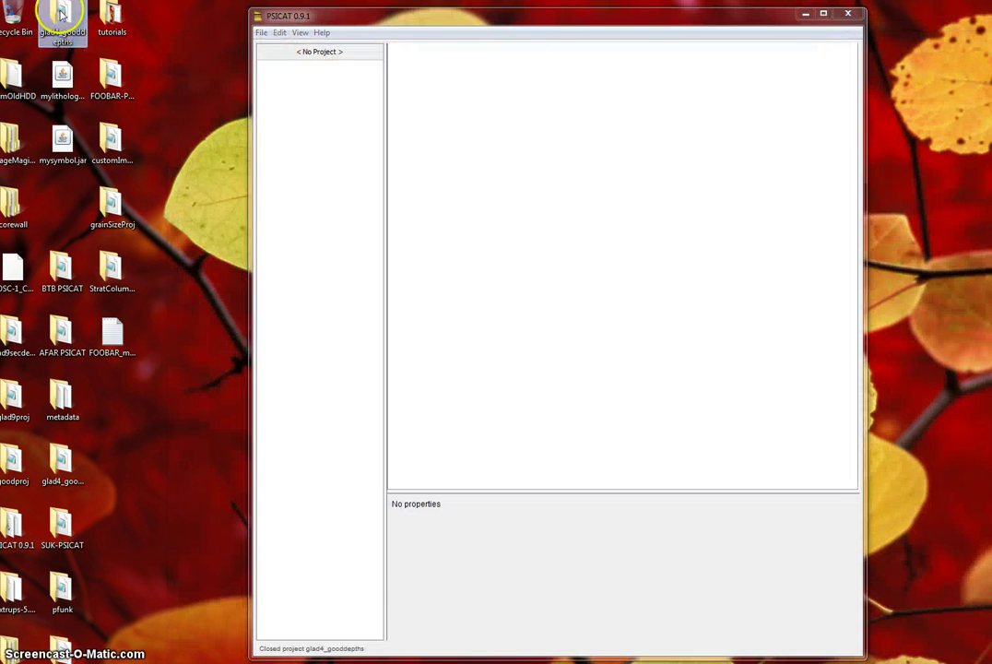
{"action": "double_click", "coordinate": [334, 136]}
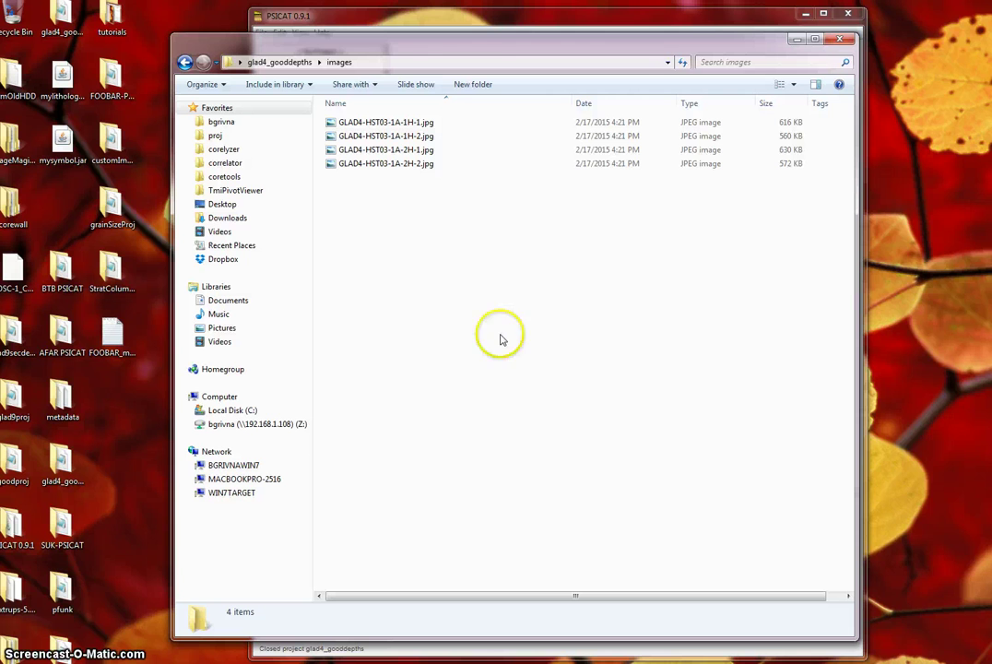
{"action": "left_click_drag", "start_coordinate": [465, 45], "coordinate": [455, 68]}
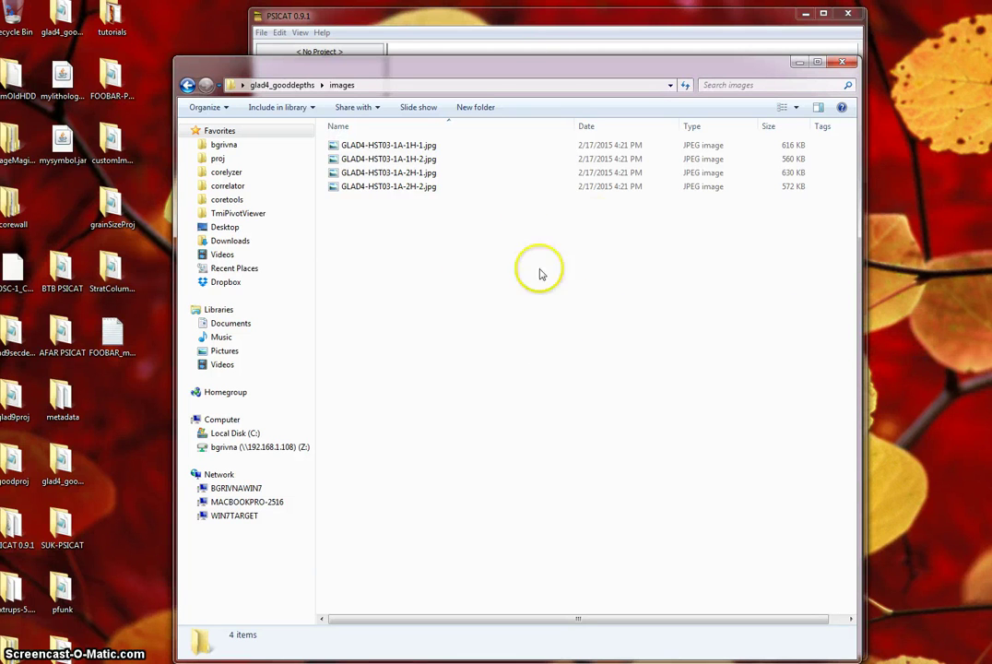
{"action": "left_click", "coordinate": [444, 295]}
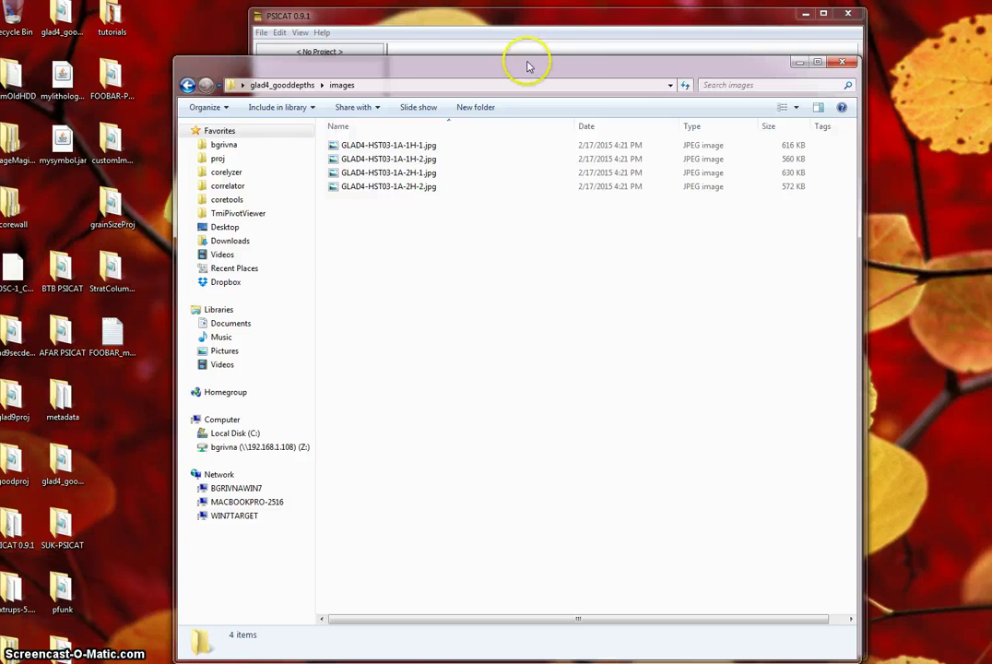
{"action": "mouse_move", "coordinate": [527, 65]}
{"action": "left_mouse_down"}
{"action": "mouse_move", "coordinate": [540, 69]}
{"action": "mouse_move", "coordinate": [530, 66]}
{"action": "left_mouse_up"}
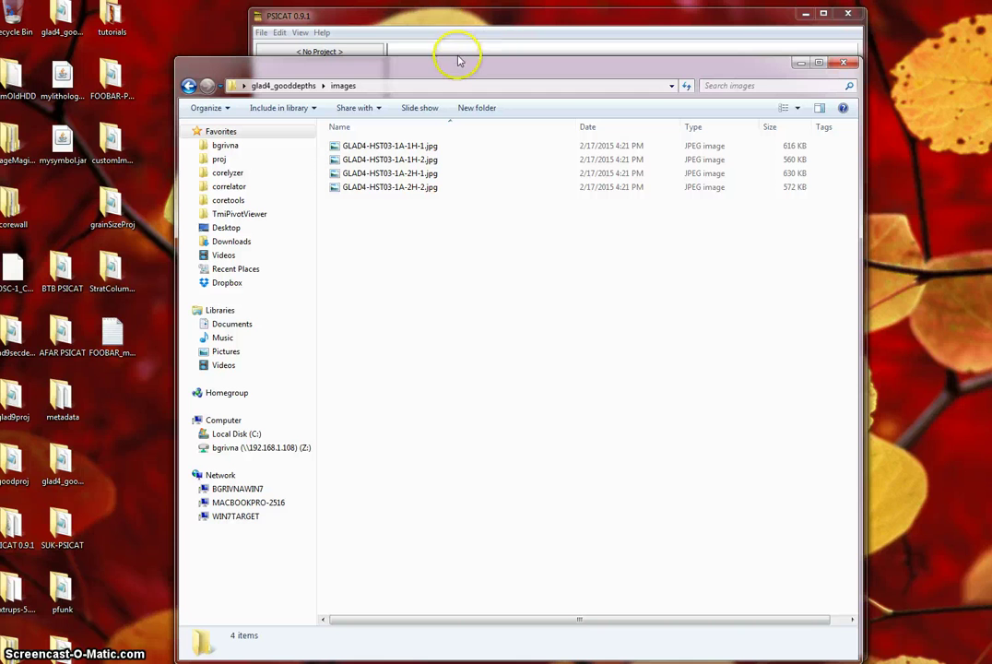
{"action": "left_click_drag", "start_coordinate": [467, 66], "coordinate": [472, 66]}
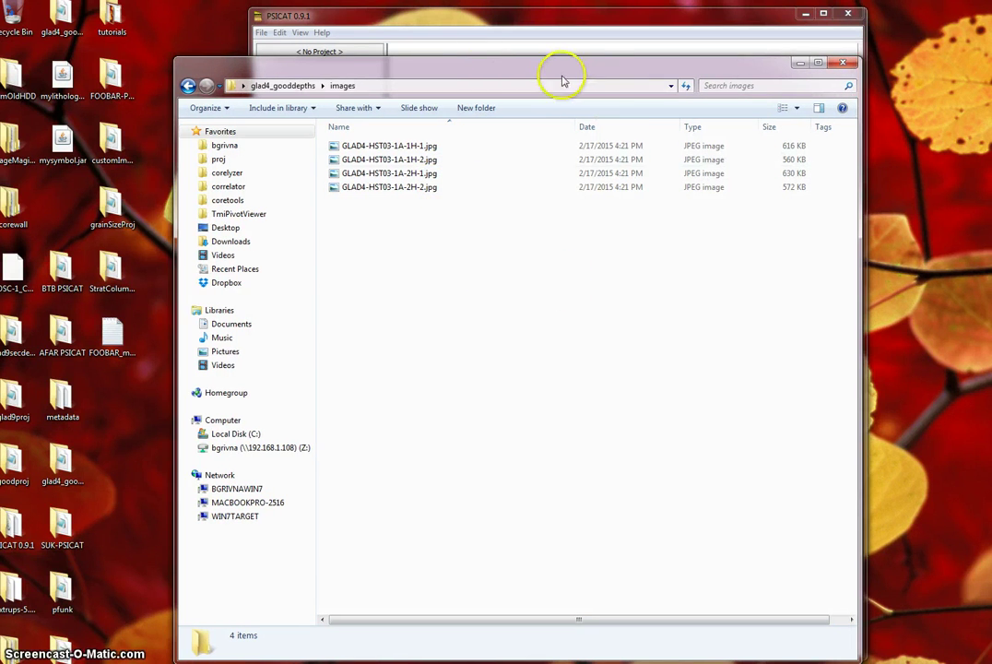
{"action": "left_click_drag", "start_coordinate": [560, 74], "coordinate": [530, 80]}
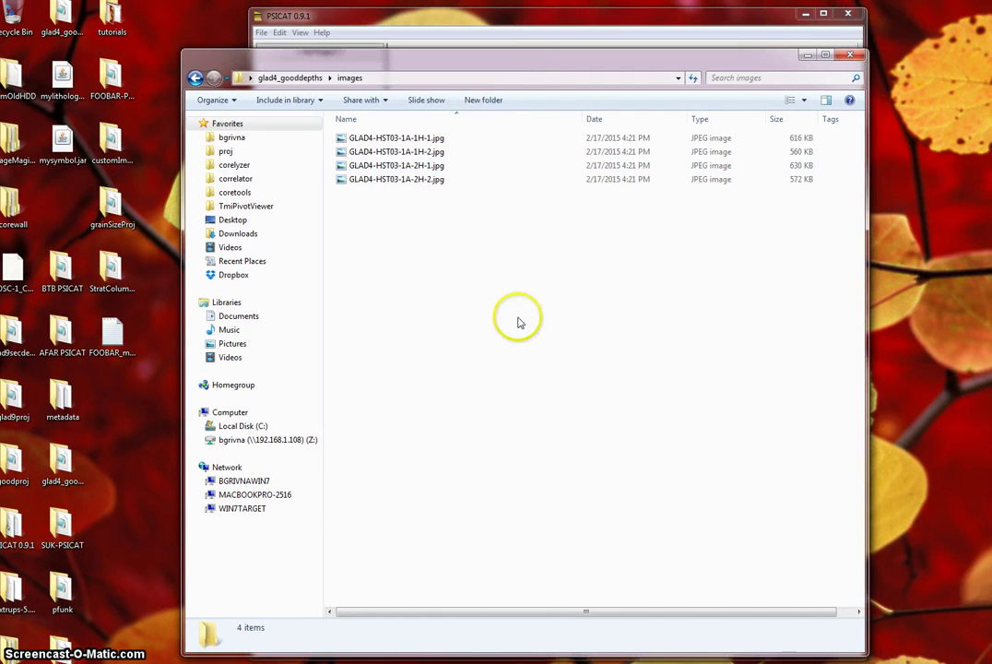
{"action": "left_click_drag", "start_coordinate": [661, 54], "coordinate": [664, 62]}
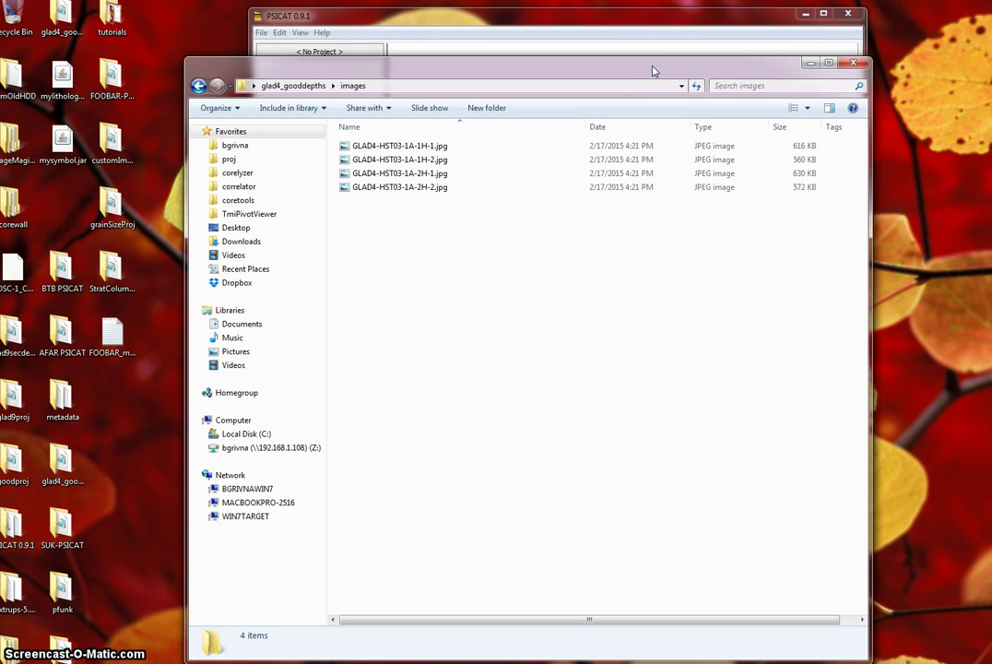
{"action": "left_click", "coordinate": [513, 253]}
Close the images folder window, reopen the glad4_gooddepths project folder and open its schemes folder
{"action": "left_click", "coordinate": [853, 62]}
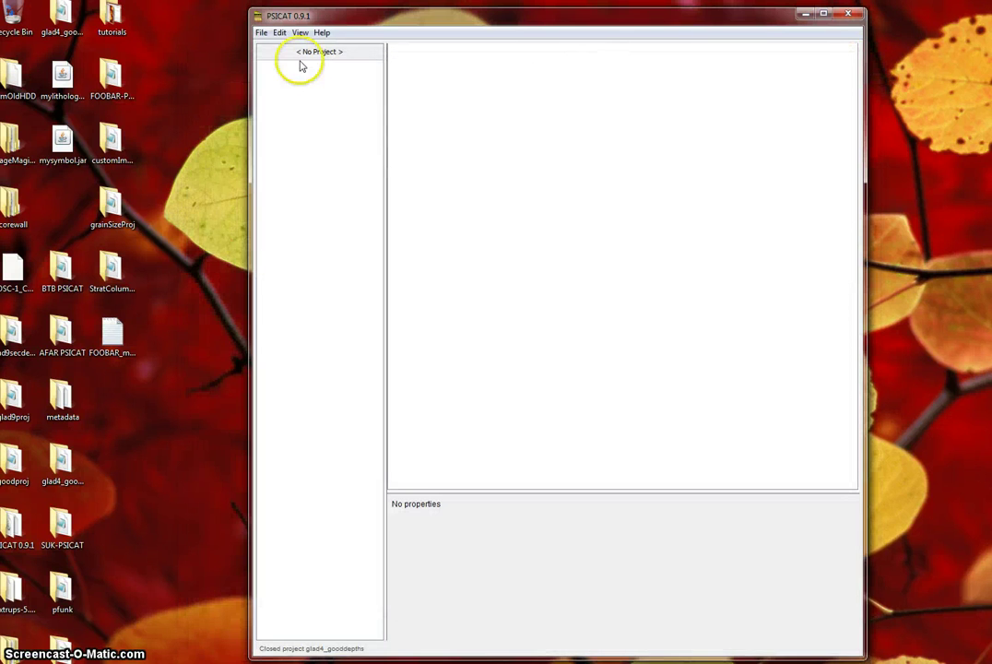
{"action": "double_click", "coordinate": [57, 14]}
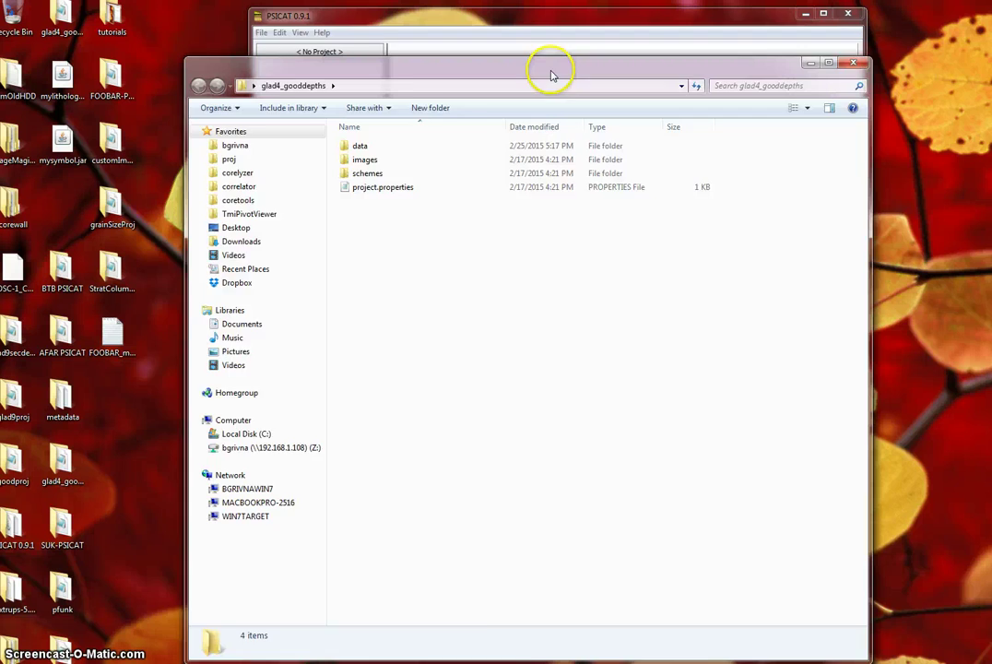
{"action": "left_click_drag", "start_coordinate": [551, 73], "coordinate": [522, 51]}
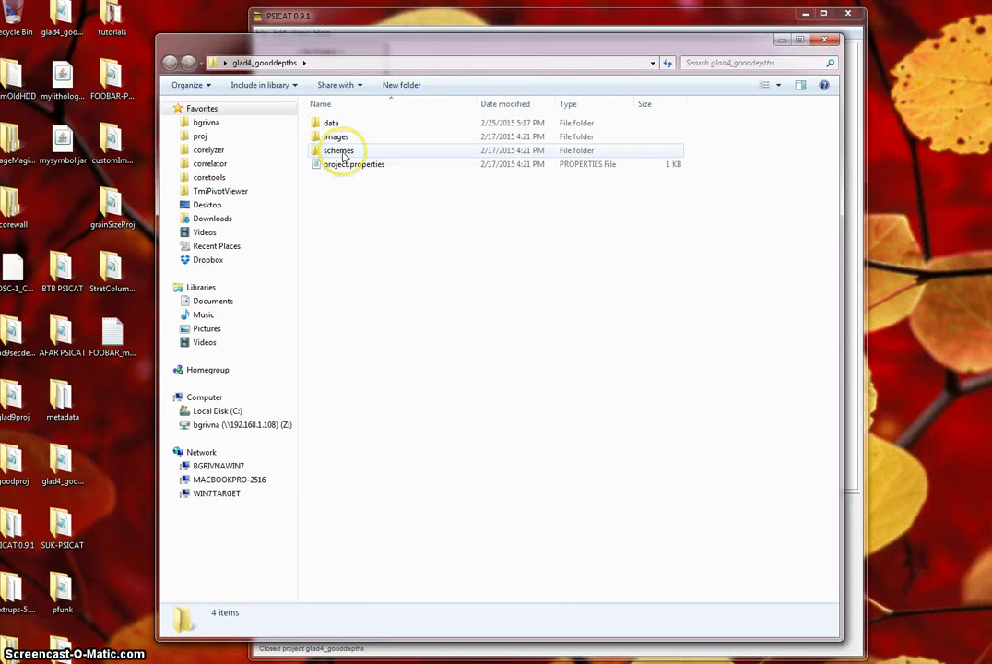
{"action": "double_click", "coordinate": [339, 150]}
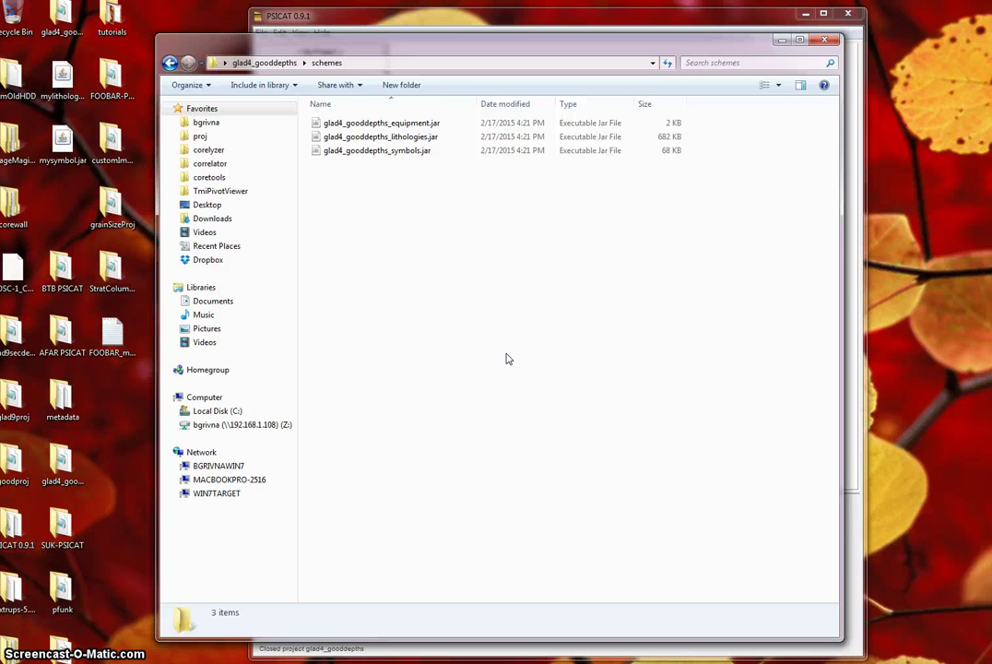
Examine the equipment, lithologies and symbols JAR files in the schemes folder
{"action": "left_click", "coordinate": [380, 140]}
{"action": "left_click", "coordinate": [369, 154]}
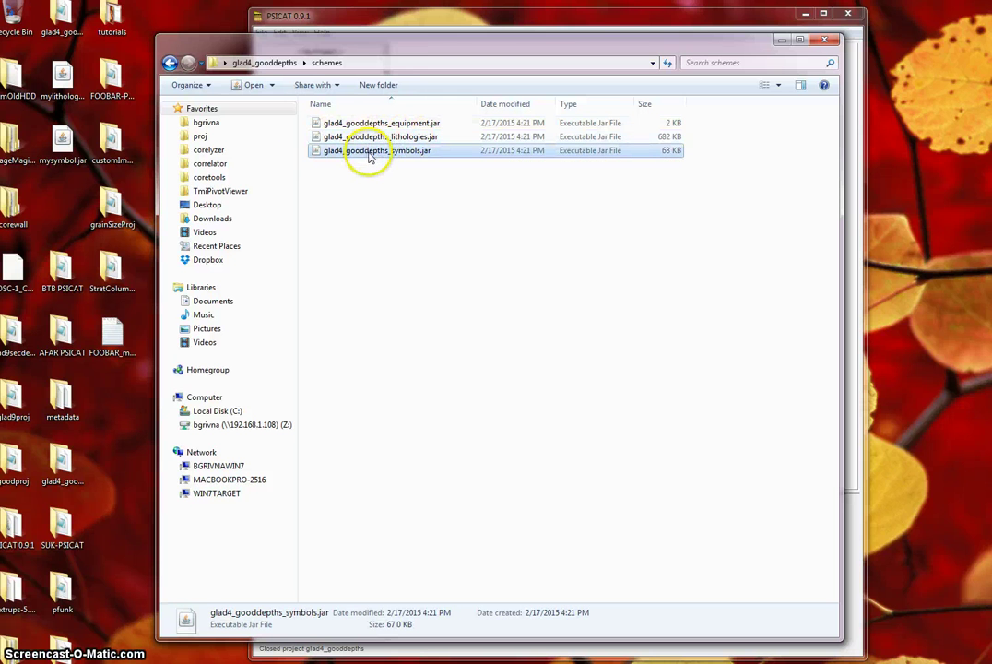
{"action": "left_click", "coordinate": [397, 122]}
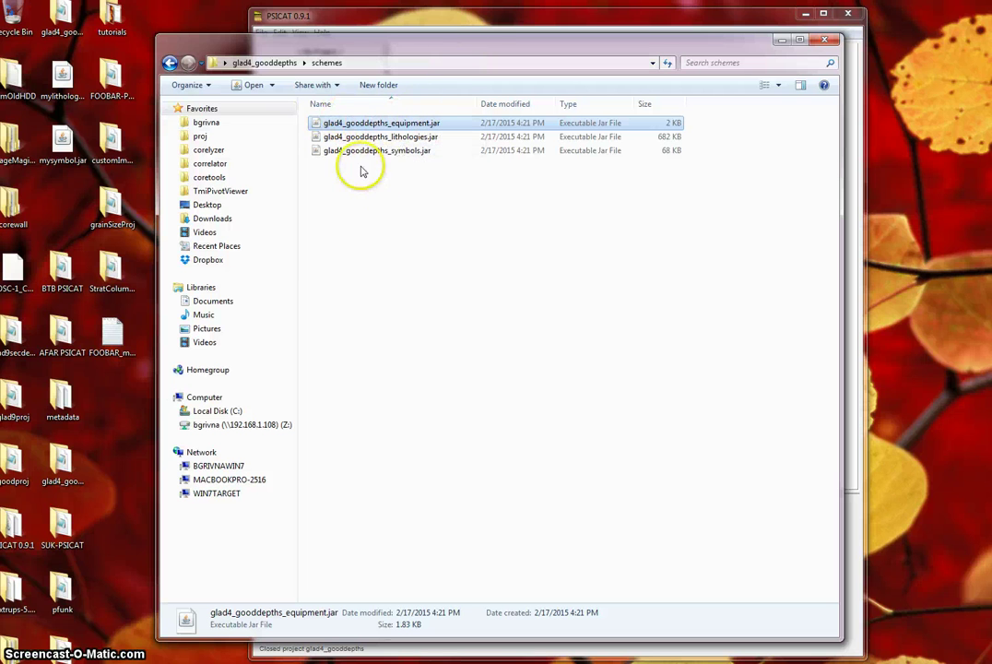
{"action": "left_click", "coordinate": [398, 138]}
{"action": "left_click", "coordinate": [409, 150]}
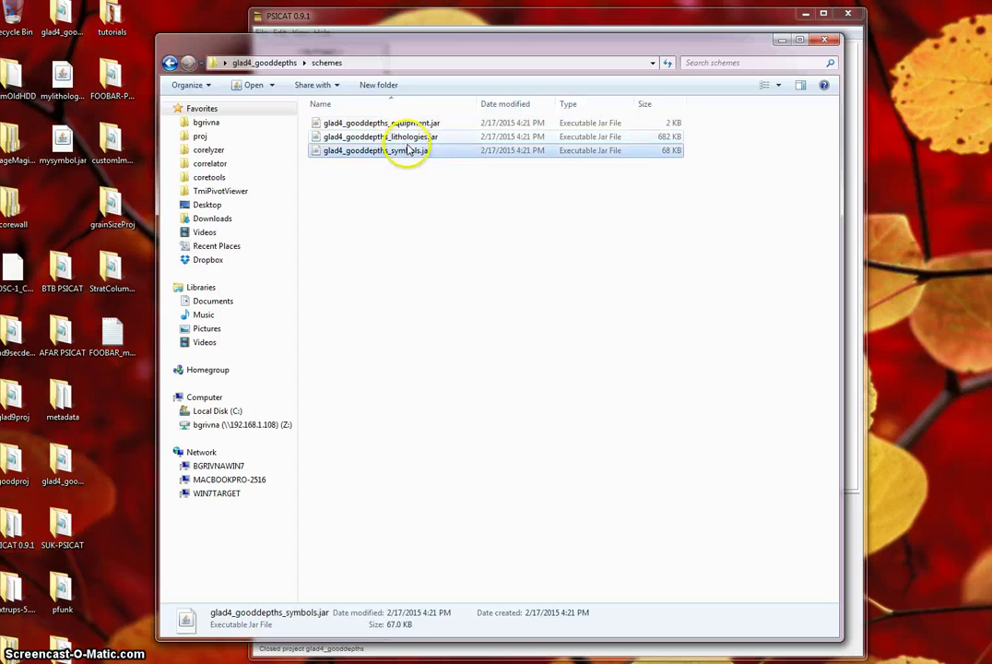
{"action": "left_click", "coordinate": [407, 136]}
{"action": "left_click", "coordinate": [406, 151]}
{"action": "left_click", "coordinate": [422, 137]}
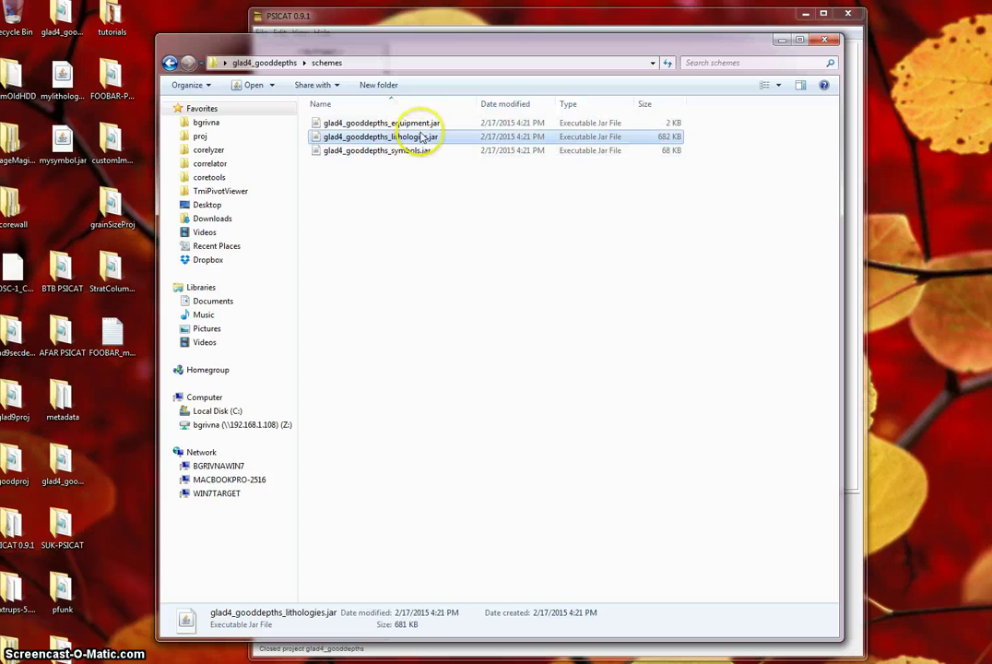
Select all three scheme JAR files together and clear the selection
{"action": "left_click", "coordinate": [110, 203]}
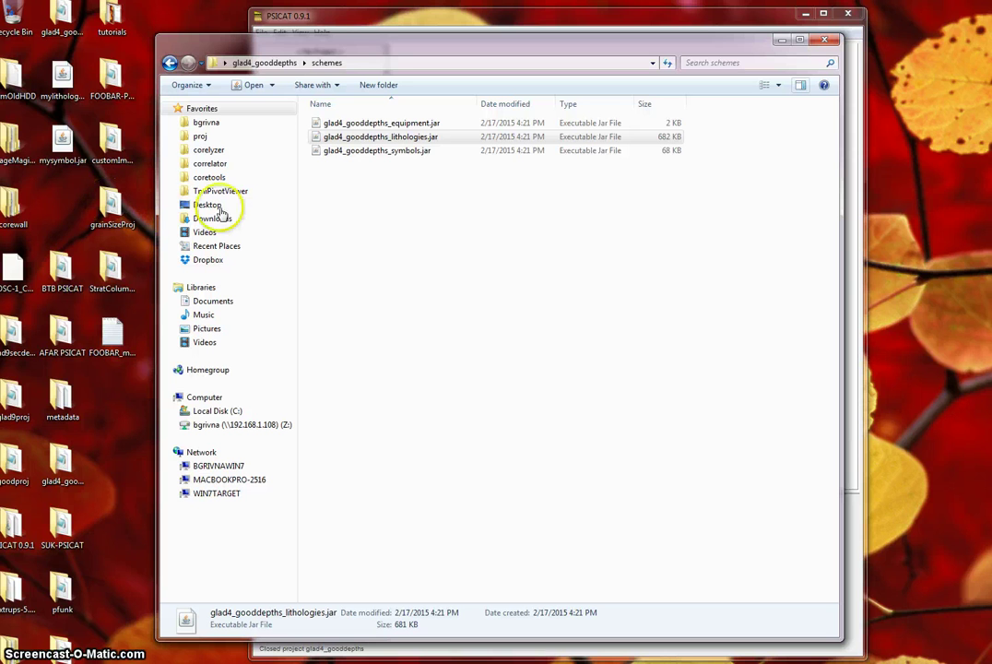
{"action": "left_click", "coordinate": [343, 122]}
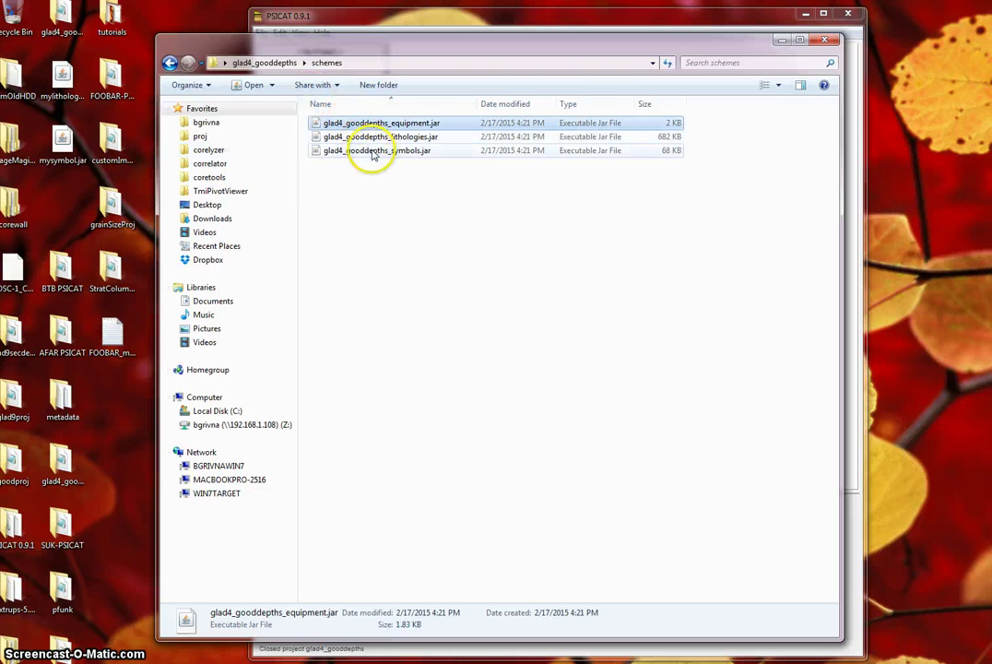
{"action": "left_click", "coordinate": [372, 153], "text": "shift"}
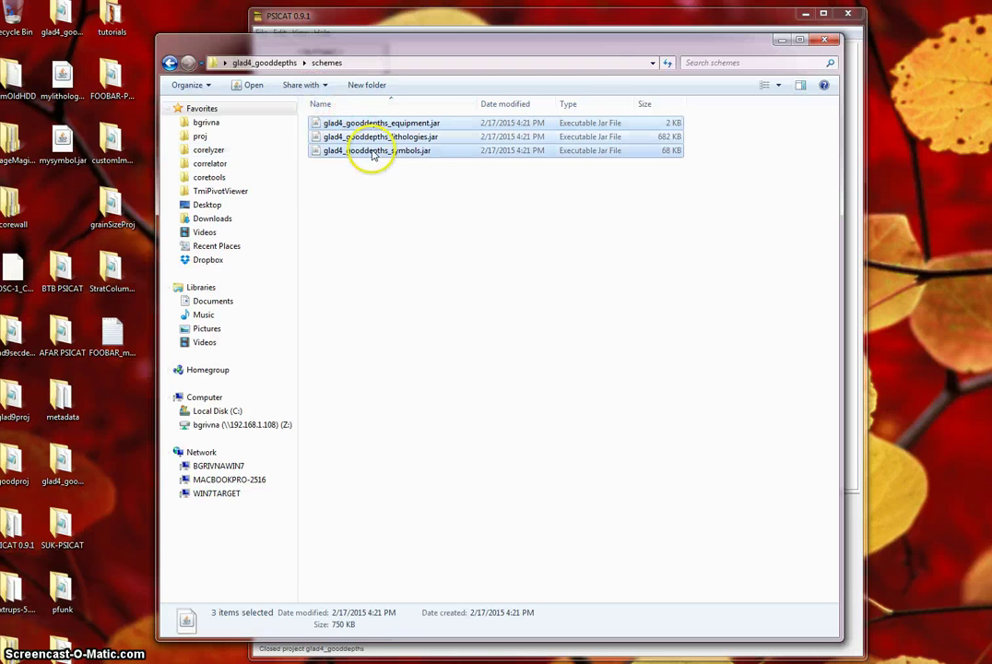
{"action": "left_click", "coordinate": [400, 199]}
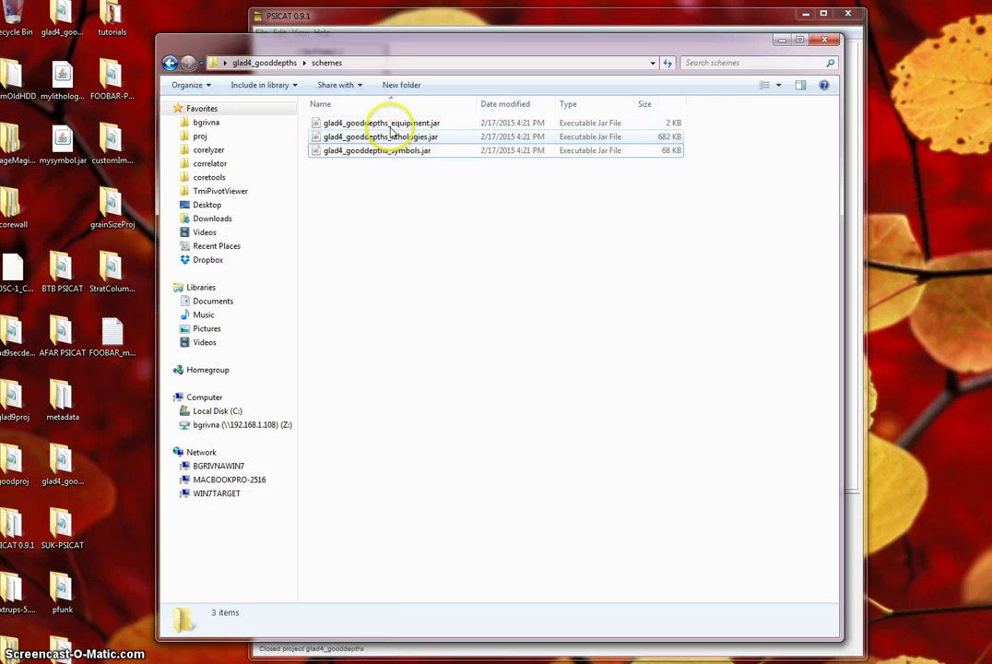
Review each of the three scheme JAR files individually and close the schemes folder window
{"action": "left_click", "coordinate": [391, 124]}
{"action": "left_click", "coordinate": [391, 136]}
{"action": "left_click", "coordinate": [393, 124]}
{"action": "left_click", "coordinate": [402, 137]}
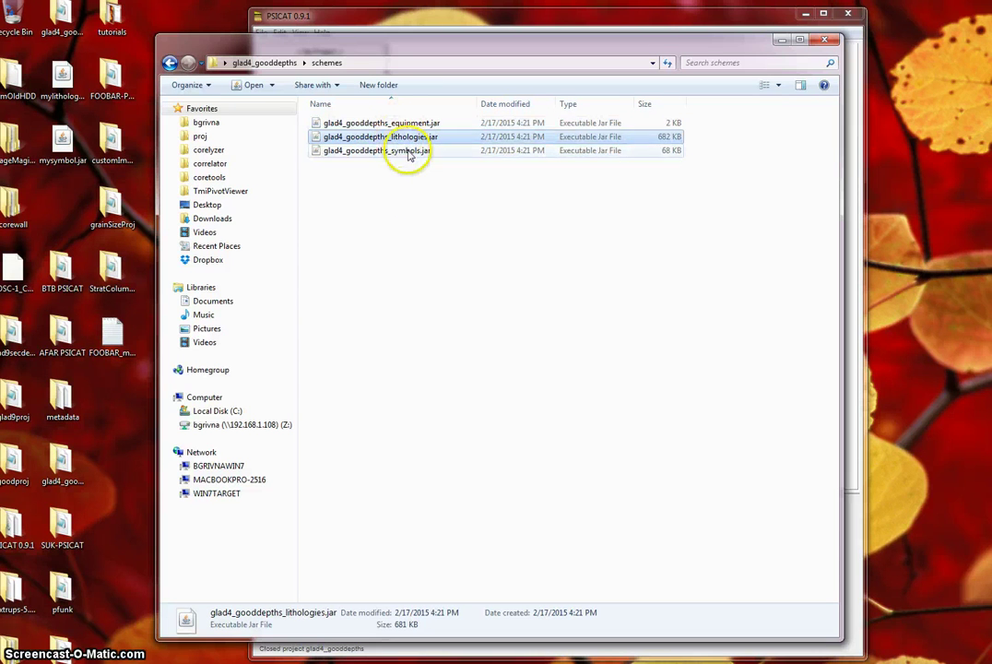
{"action": "left_click", "coordinate": [409, 153]}
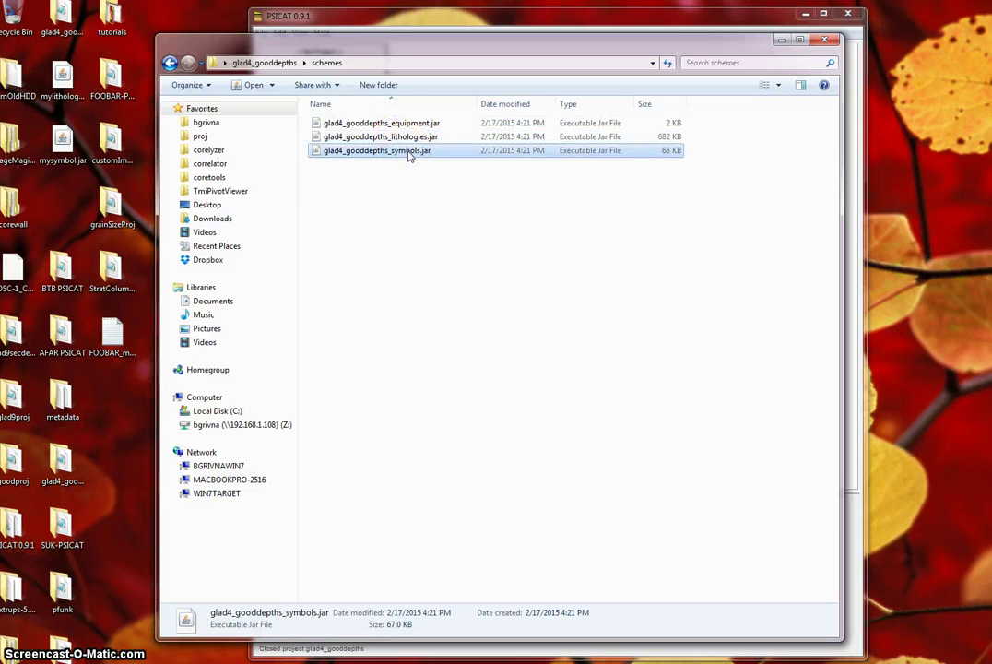
{"action": "left_click_drag", "start_coordinate": [409, 155], "coordinate": [413, 287]}
{"action": "left_click", "coordinate": [412, 270]}
{"action": "left_click_drag", "start_coordinate": [481, 40], "coordinate": [496, 49]}
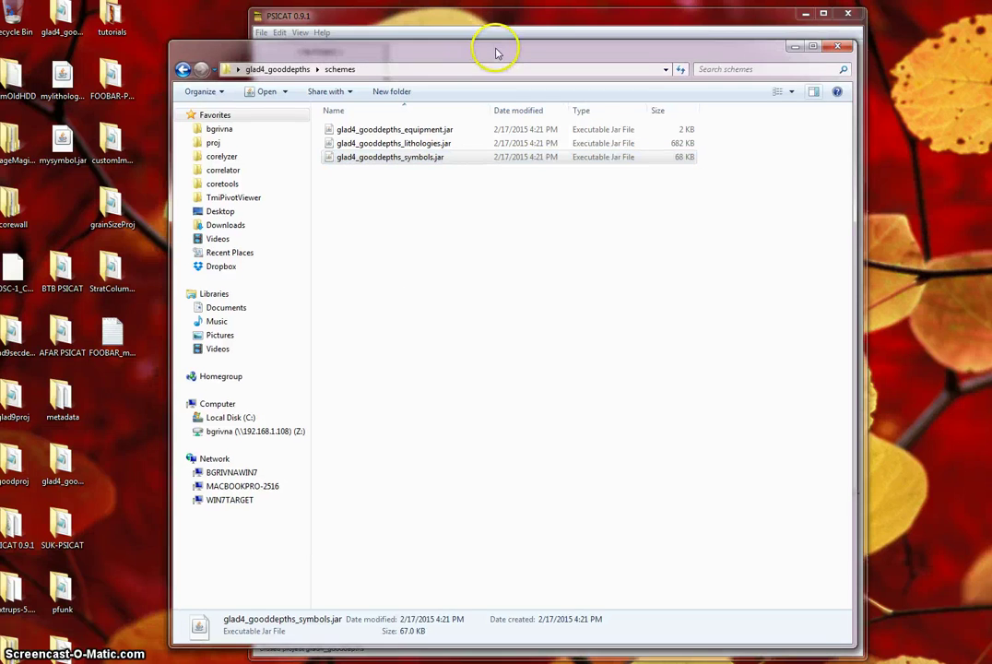
{"action": "left_click", "coordinate": [828, 54]}
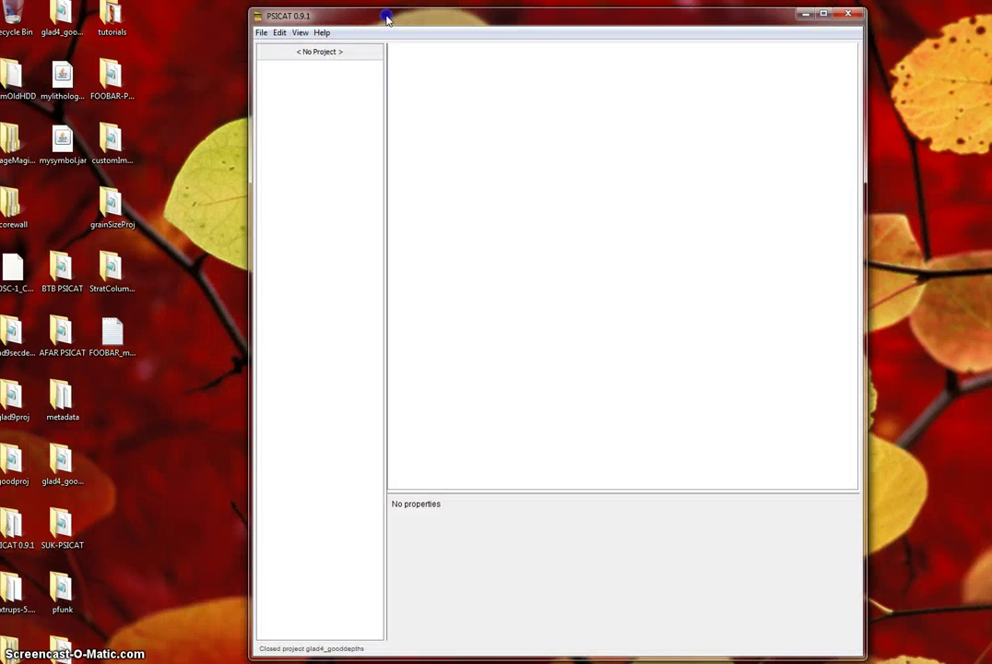
Open the glad4_gooddepths project from the Desktop in PSICAT
{"action": "left_click_drag", "start_coordinate": [388, 18], "coordinate": [416, 24]}
{"action": "left_click", "coordinate": [178, 147]}
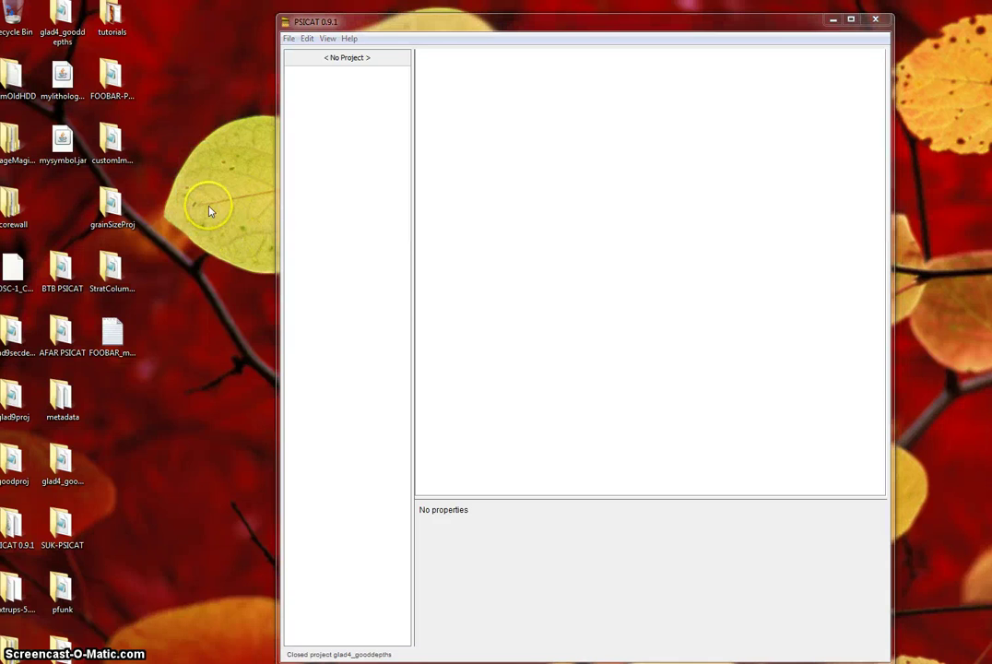
{"action": "left_click", "coordinate": [373, 61]}
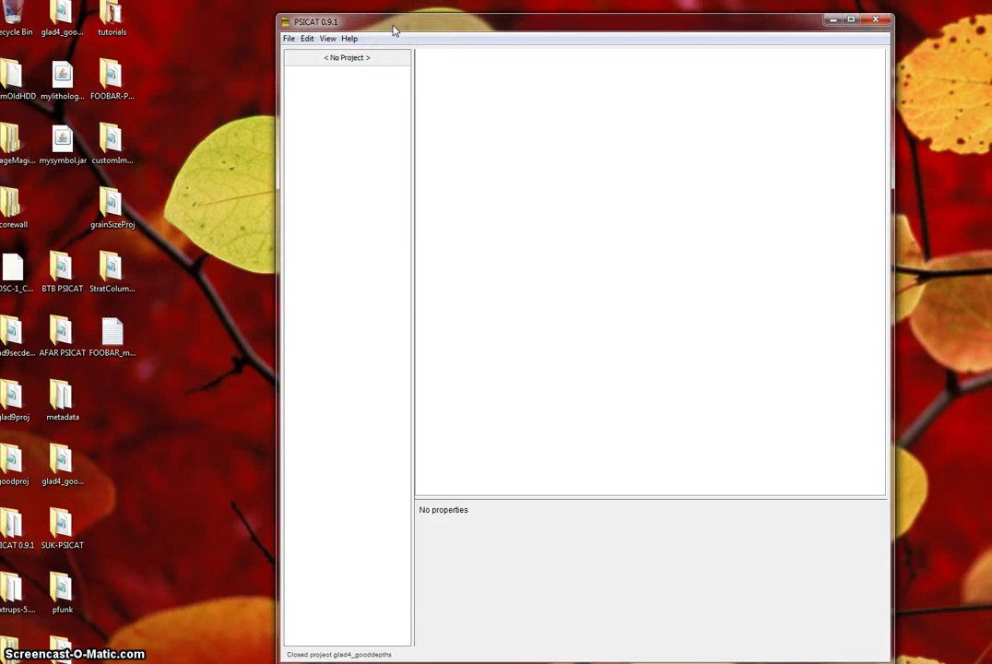
{"action": "left_click_drag", "start_coordinate": [409, 27], "coordinate": [372, 28]}
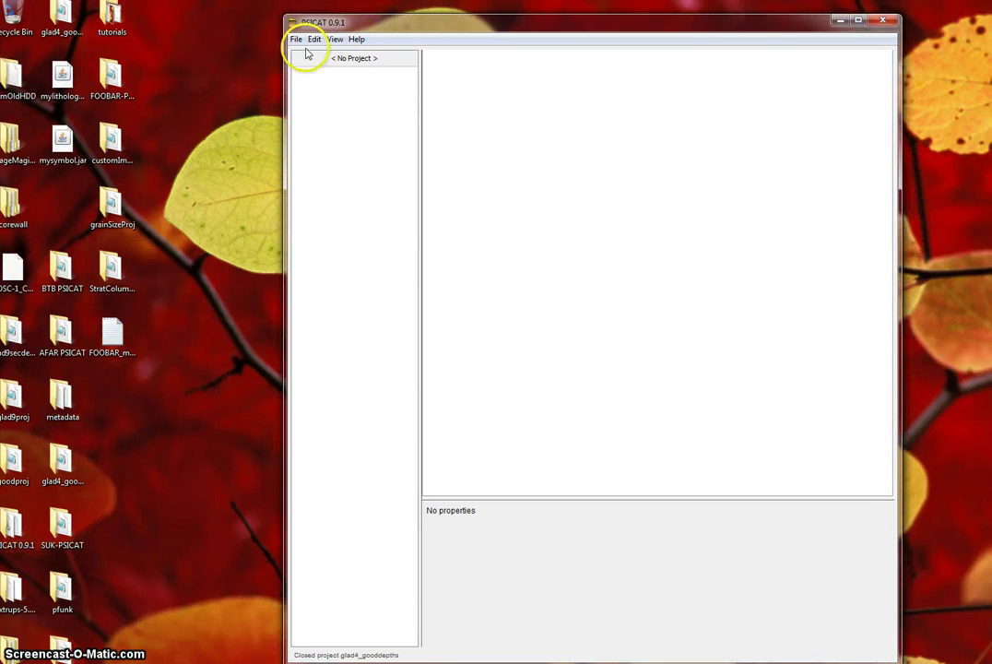
{"action": "left_click", "coordinate": [296, 39]}
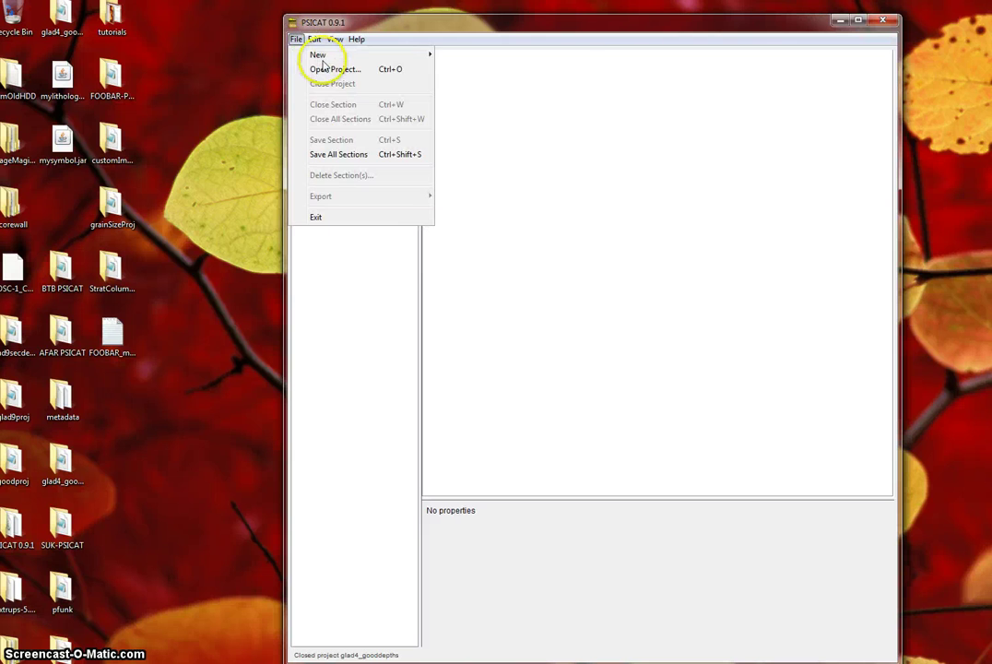
{"action": "left_click", "coordinate": [324, 70]}
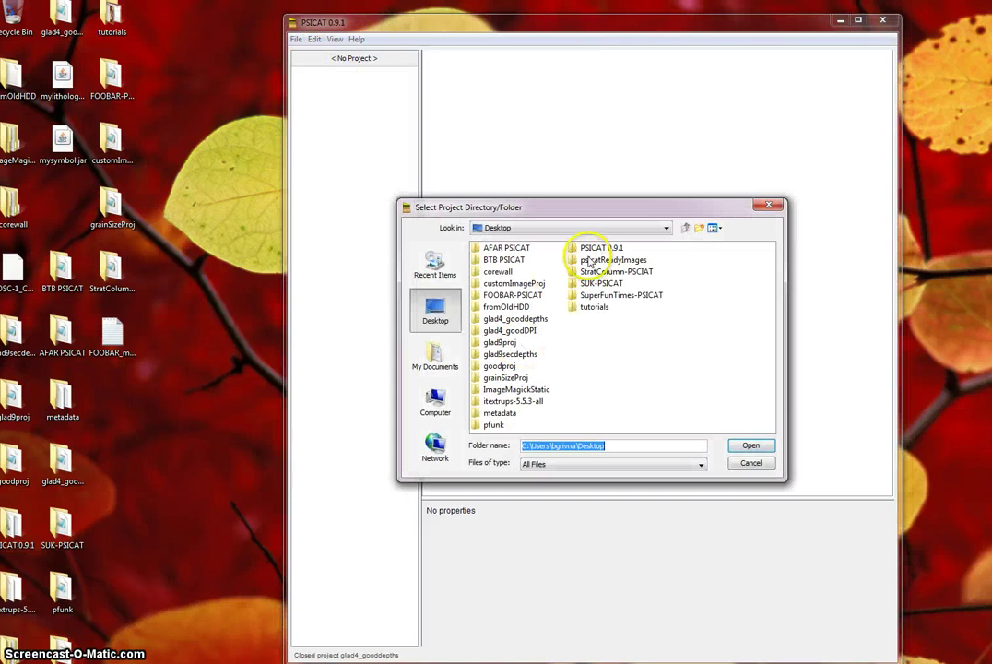
{"action": "left_click", "coordinate": [512, 318]}
{"action": "left_click", "coordinate": [749, 446]}
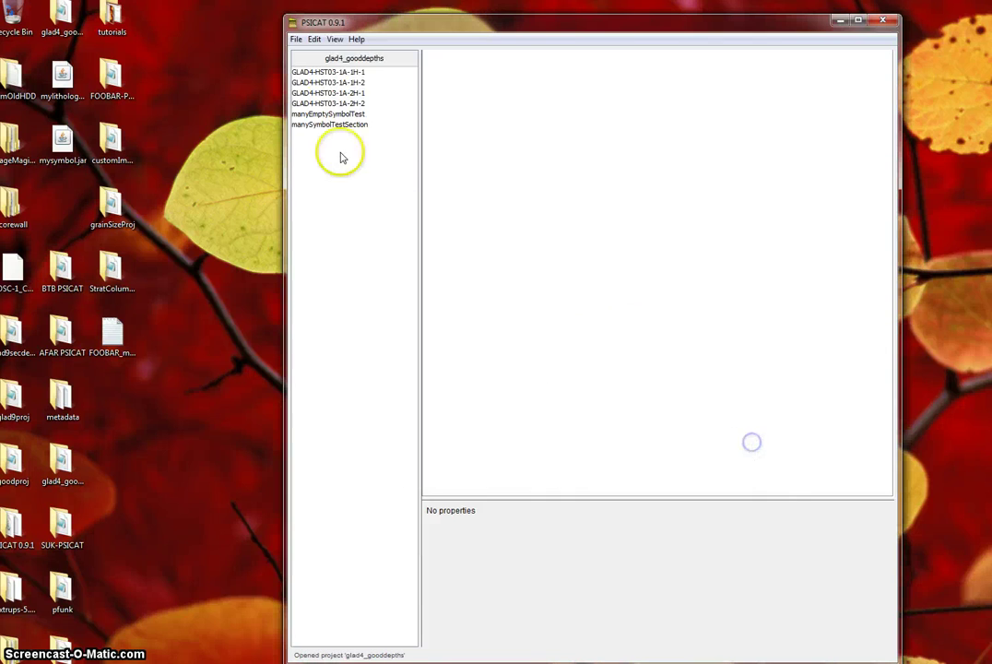
Try to remove the Drilling Equipment scheme from the project's schemes and confirm the scheme edit
{"action": "left_click", "coordinate": [316, 39]}
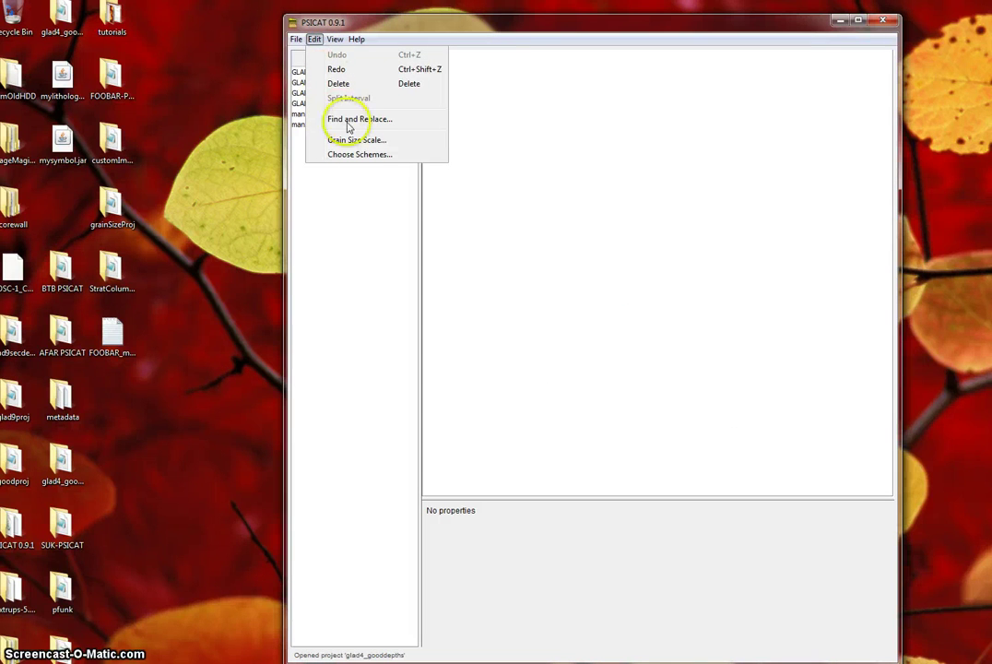
{"action": "left_click", "coordinate": [362, 155]}
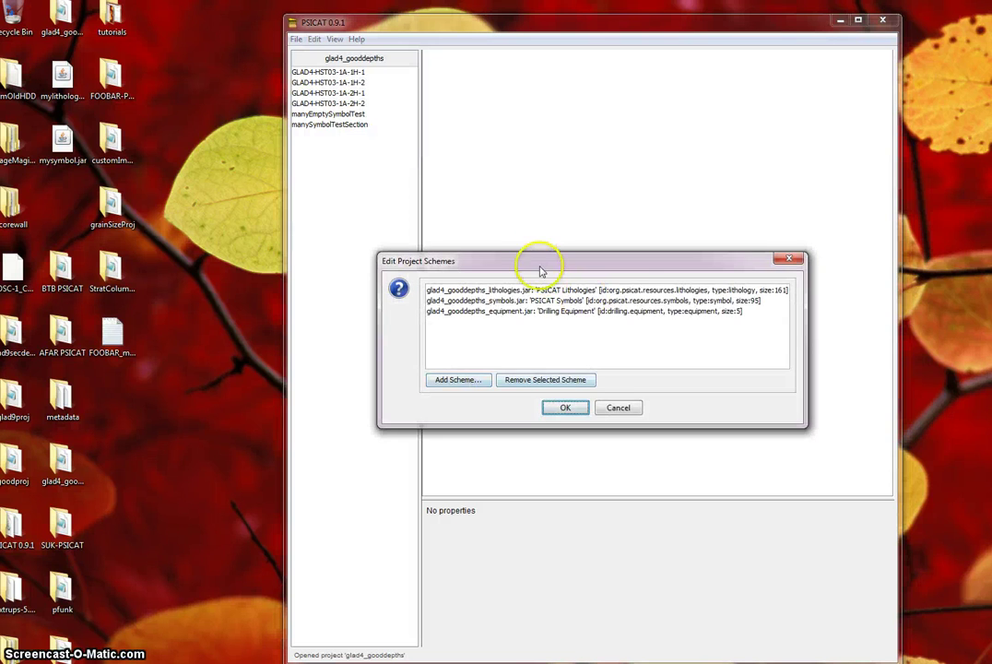
{"action": "left_click_drag", "start_coordinate": [539, 261], "coordinate": [548, 226]}
{"action": "left_click", "coordinate": [486, 263]}
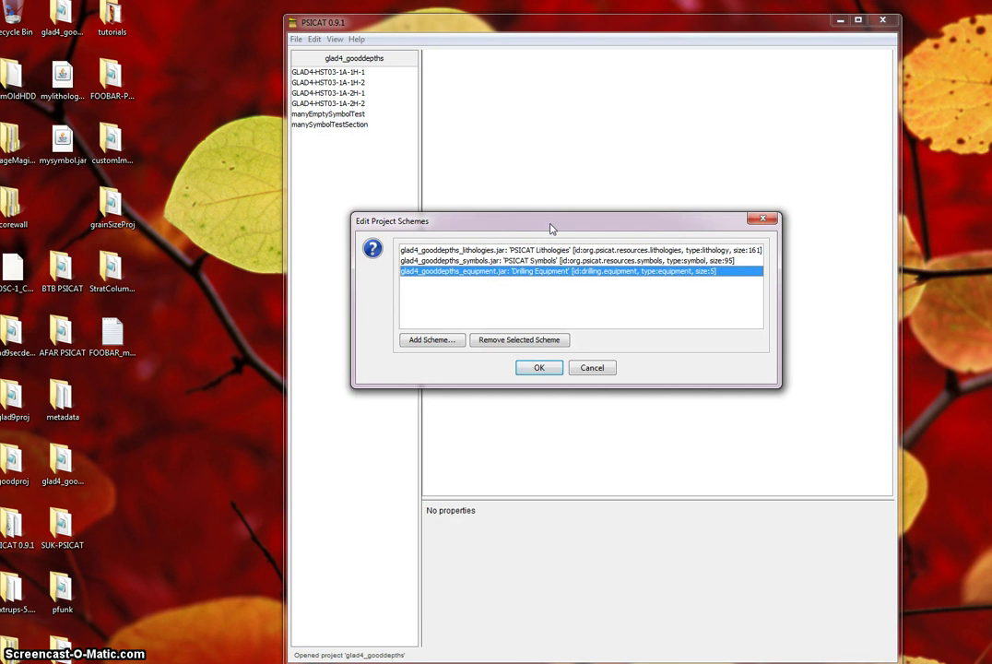
{"action": "left_click_drag", "start_coordinate": [535, 225], "coordinate": [487, 201]}
{"action": "left_click", "coordinate": [512, 321]}
{"action": "left_click", "coordinate": [528, 350]}
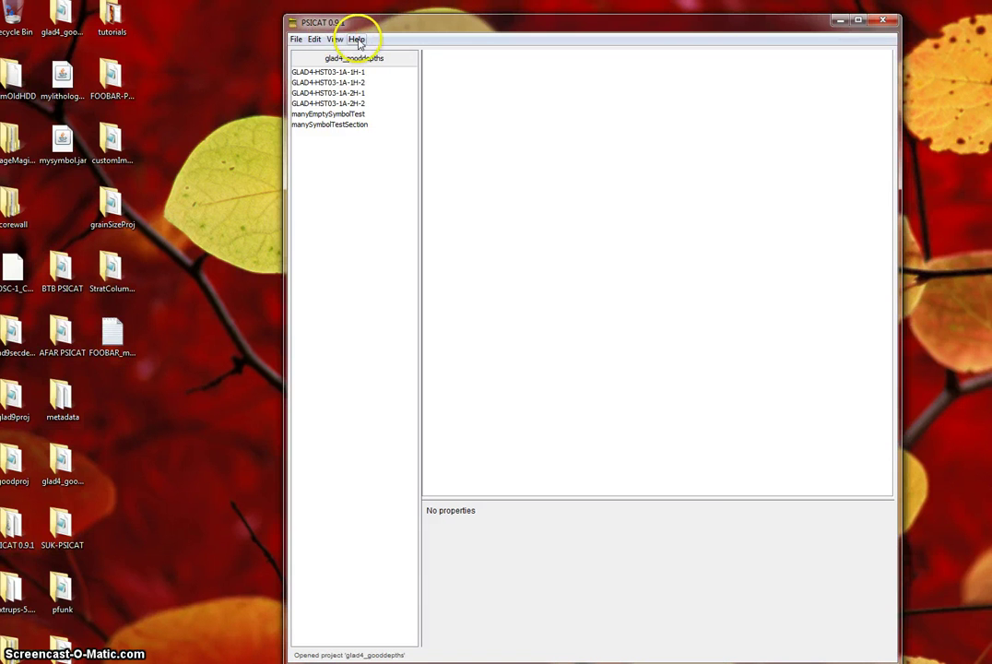
Check the glad4_gooddepths project's schemes folder on the desktop for the equipment JAR file and close the folder window
{"action": "double_click", "coordinate": [65, 19]}
{"action": "left_click", "coordinate": [332, 158]}
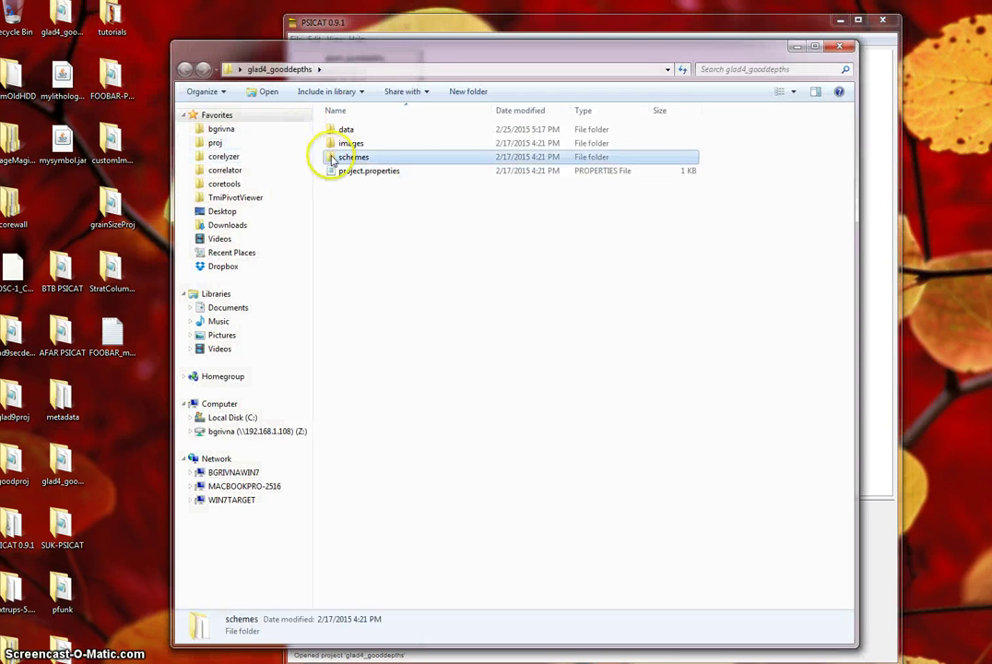
{"action": "double_click", "coordinate": [333, 159]}
{"action": "left_click", "coordinate": [384, 132]}
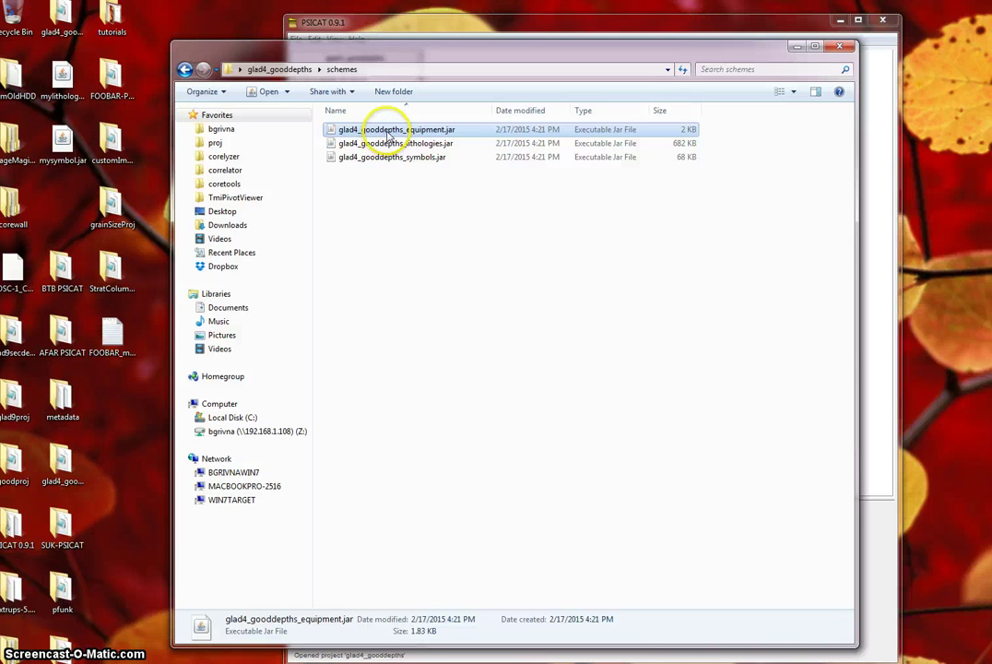
{"action": "left_click_drag", "start_coordinate": [394, 53], "coordinate": [379, 63]}
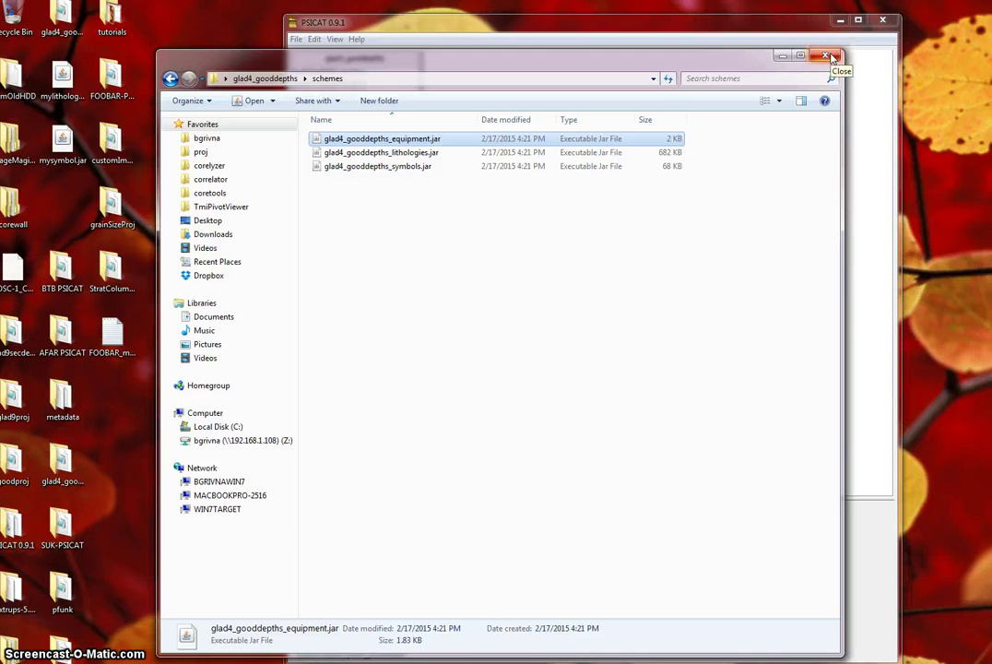
{"action": "left_click", "coordinate": [829, 57]}
Review the project's schemes in PSICAT, highlighting the Drilling Equipment entry, and cancel without changes
{"action": "left_click", "coordinate": [312, 40]}
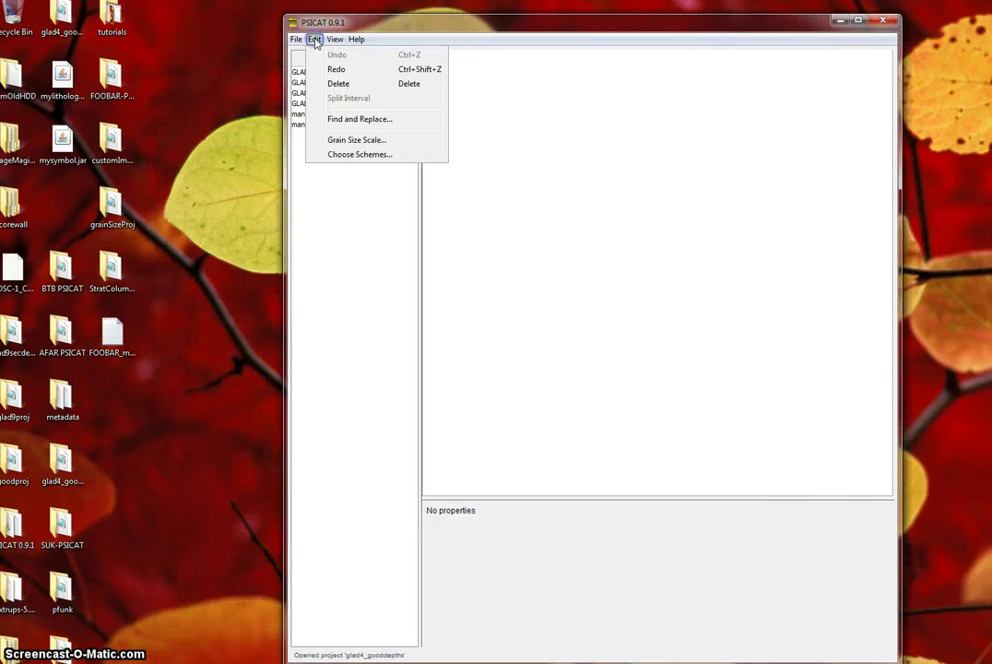
{"action": "left_click", "coordinate": [391, 157]}
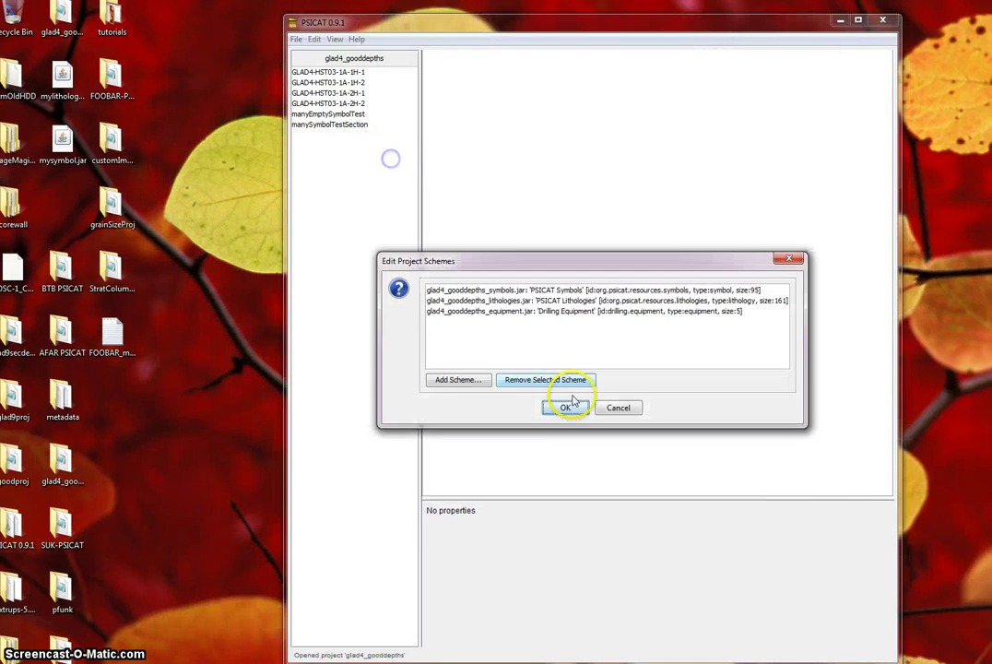
{"action": "left_click", "coordinate": [505, 311]}
{"action": "key", "text": "Up"}
{"action": "key", "text": "Up"}
{"action": "left_click", "coordinate": [517, 311]}
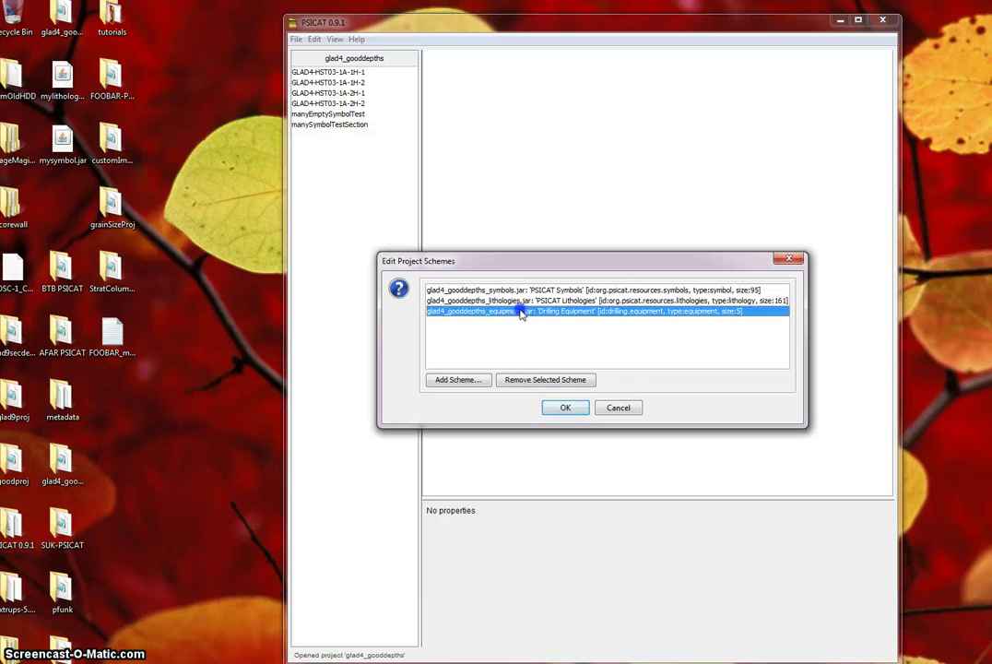
{"action": "left_click", "coordinate": [615, 405]}
Exit PSICAT
{"action": "left_click", "coordinate": [334, 24]}
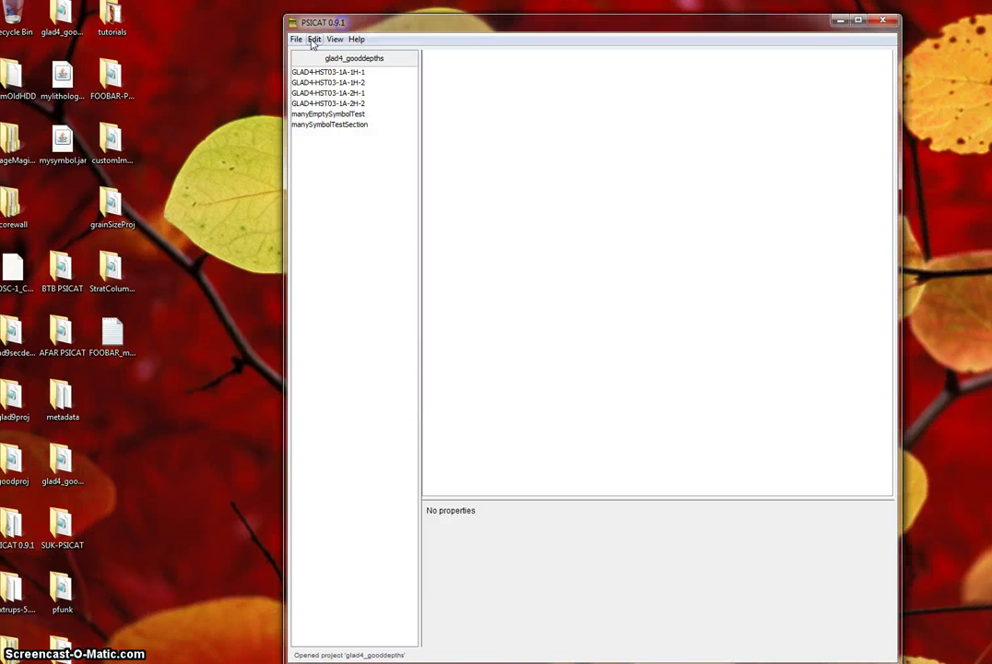
{"action": "left_click_drag", "start_coordinate": [383, 30], "coordinate": [373, 28]}
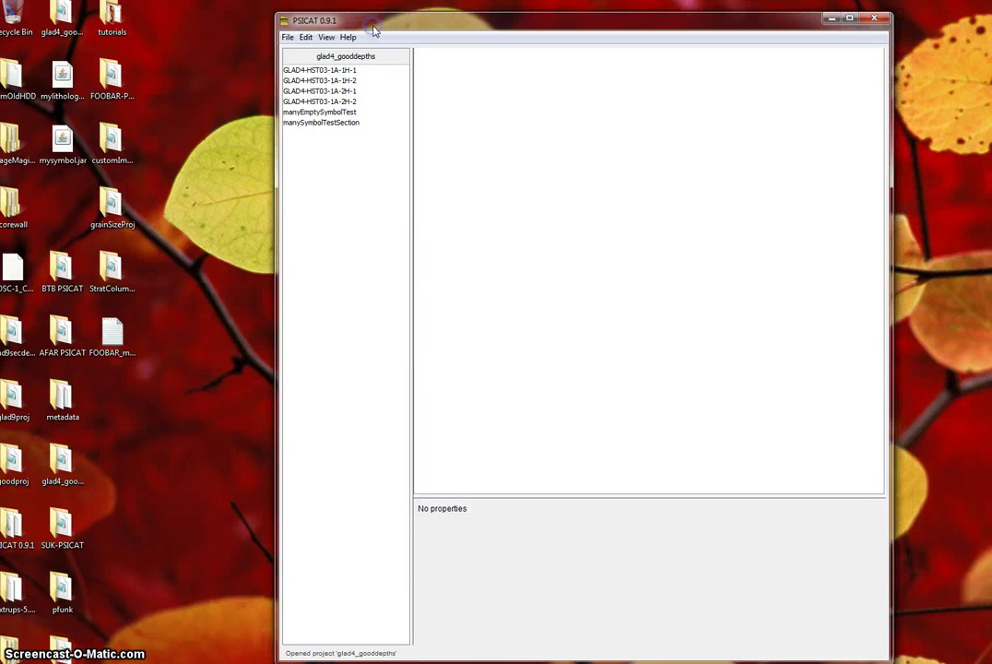
{"action": "left_click", "coordinate": [289, 36]}
{"action": "left_click", "coordinate": [327, 217]}
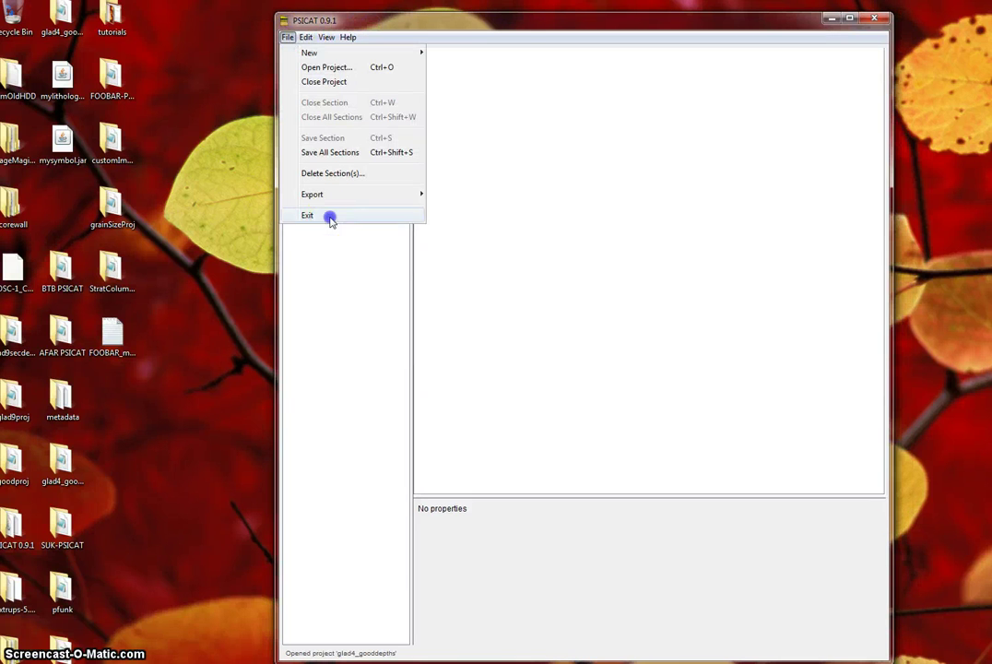
Delete glad4_gooddepths_equipment.jar from the project's schemes folder and close the folder window
{"action": "double_click", "coordinate": [61, 37]}
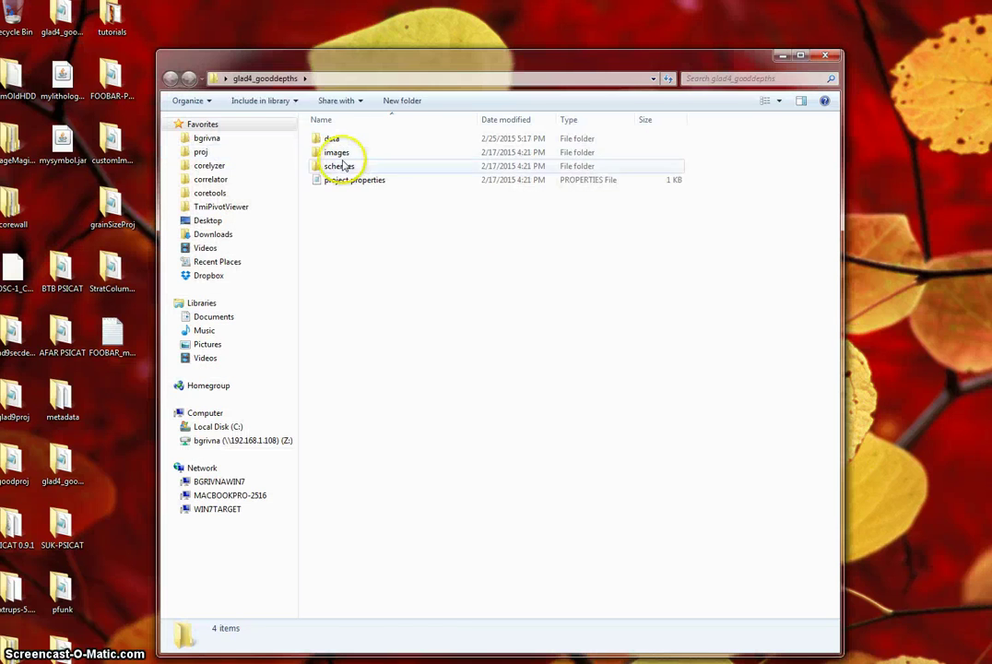
{"action": "double_click", "coordinate": [343, 166]}
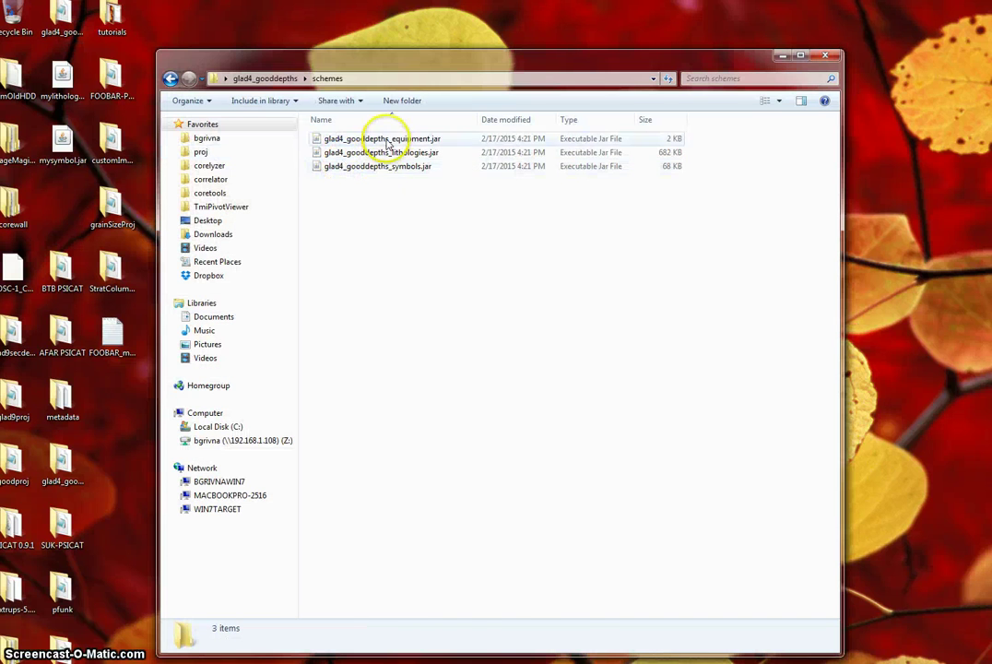
{"action": "left_click", "coordinate": [354, 138]}
{"action": "right_click", "coordinate": [363, 140]}
{"action": "left_click", "coordinate": [439, 326]}
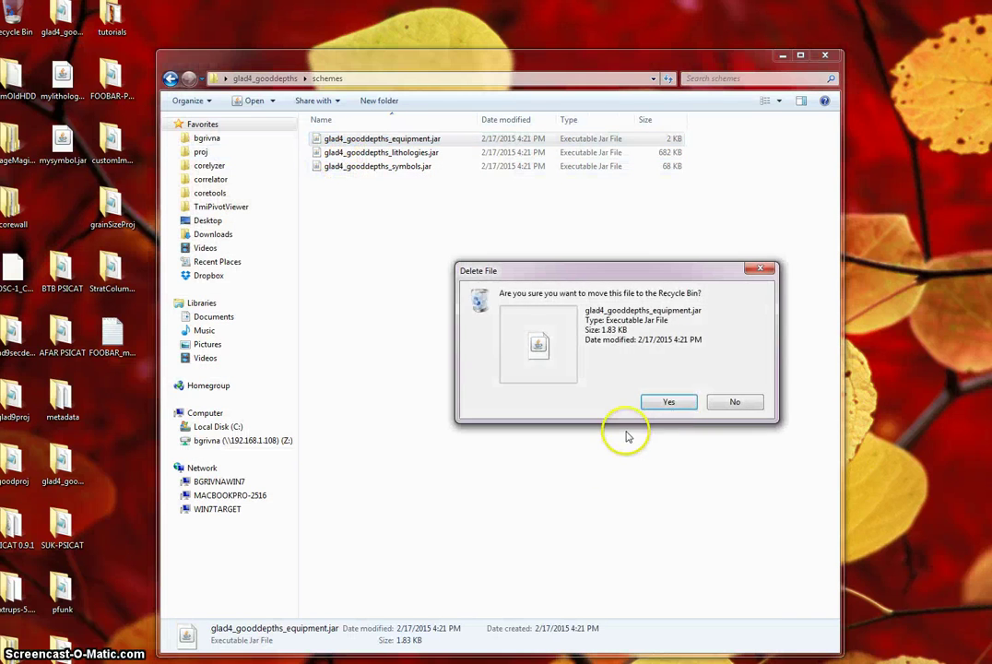
{"action": "left_click", "coordinate": [678, 404]}
{"action": "left_click", "coordinate": [824, 58]}
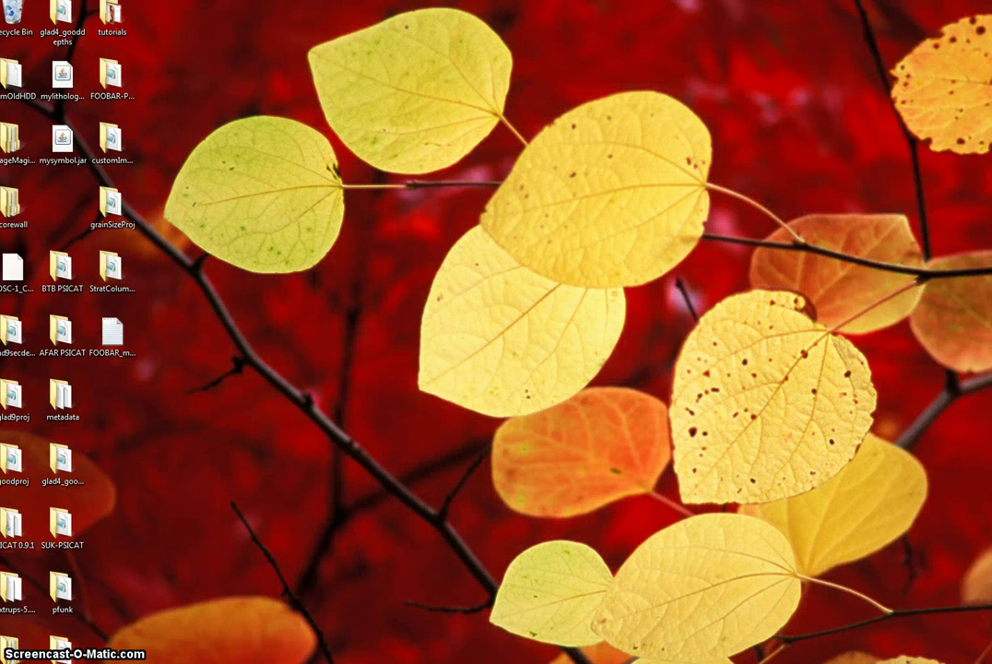
Relaunch PSICAT by running the build from the Groovy/Grails Tool Suite and re-open the glad4_gooddepths project
{"action": "left_click", "coordinate": [352, 662]}
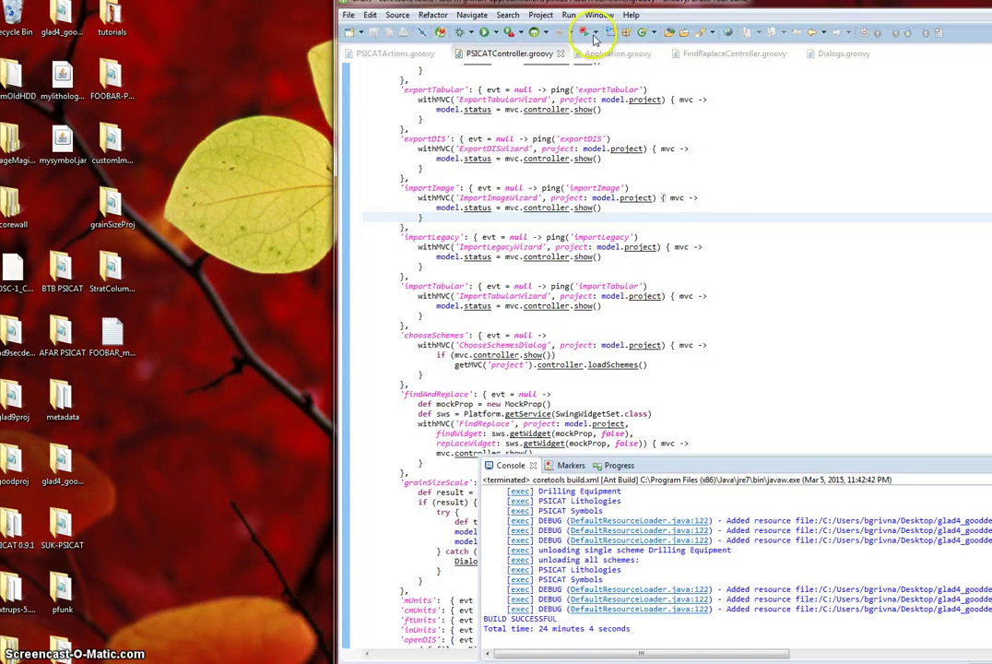
{"action": "left_click", "coordinate": [509, 32]}
{"action": "left_click", "coordinate": [990, 2]}
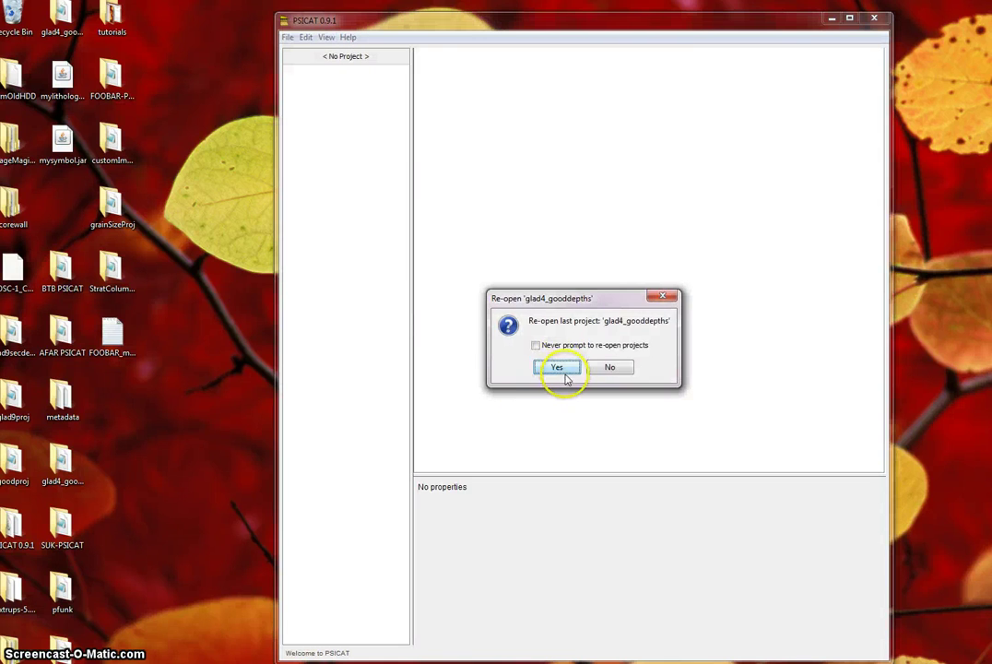
{"action": "left_click", "coordinate": [557, 368]}
Examine which schemes the reopened project lists and cancel the scheme editor
{"action": "left_click", "coordinate": [305, 37]}
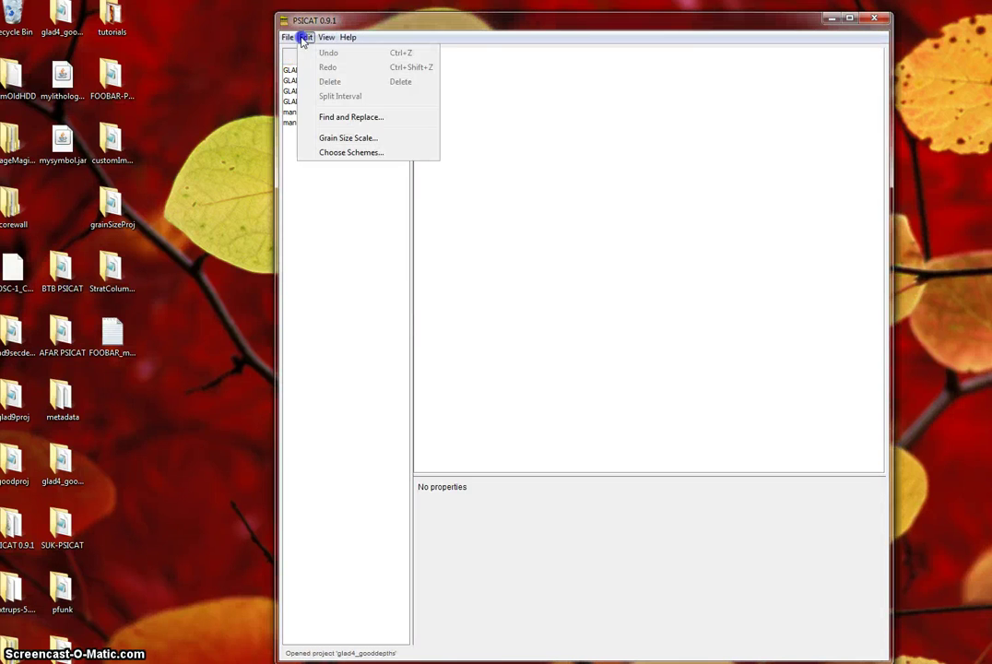
{"action": "left_click", "coordinate": [367, 154]}
{"action": "left_click_drag", "start_coordinate": [505, 266], "coordinate": [471, 232]}
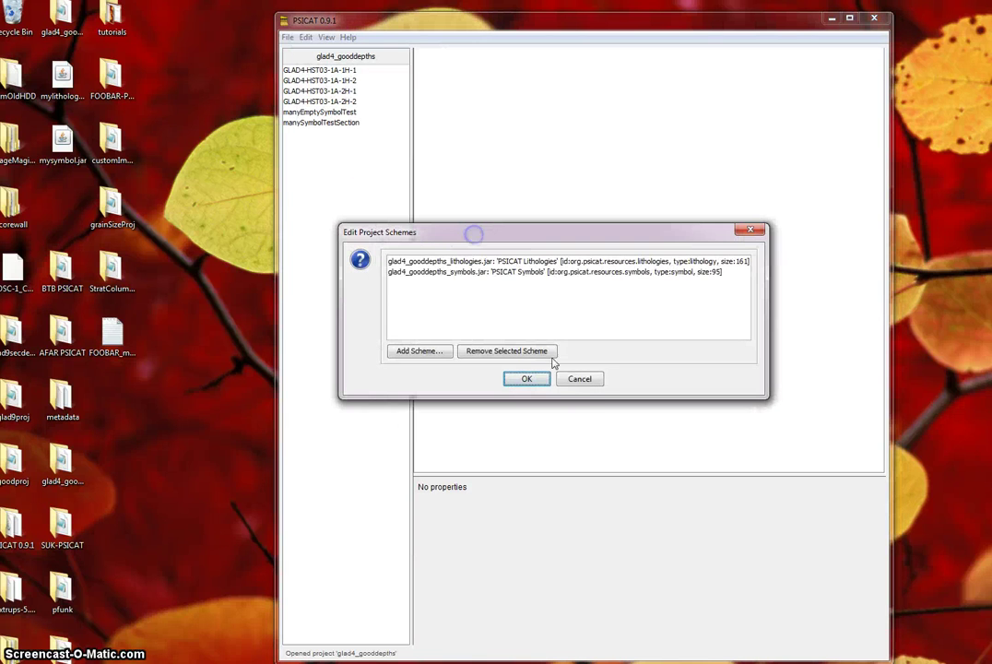
{"action": "left_click", "coordinate": [581, 379]}
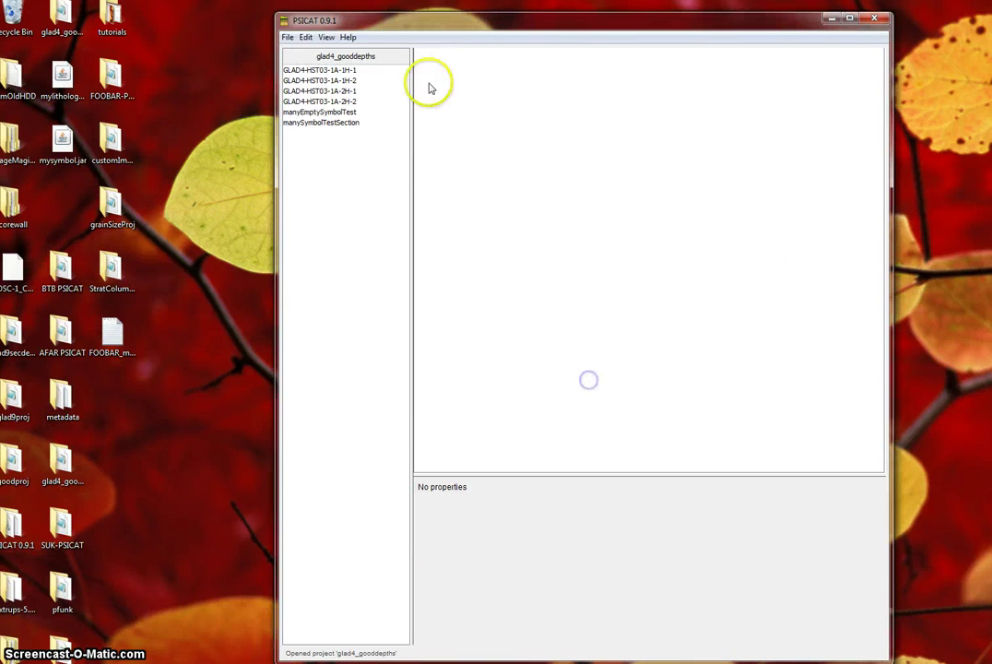
Exit PSICAT with the glad4_gooddepths project still open
{"action": "left_click_drag", "start_coordinate": [431, 16], "coordinate": [437, 17]}
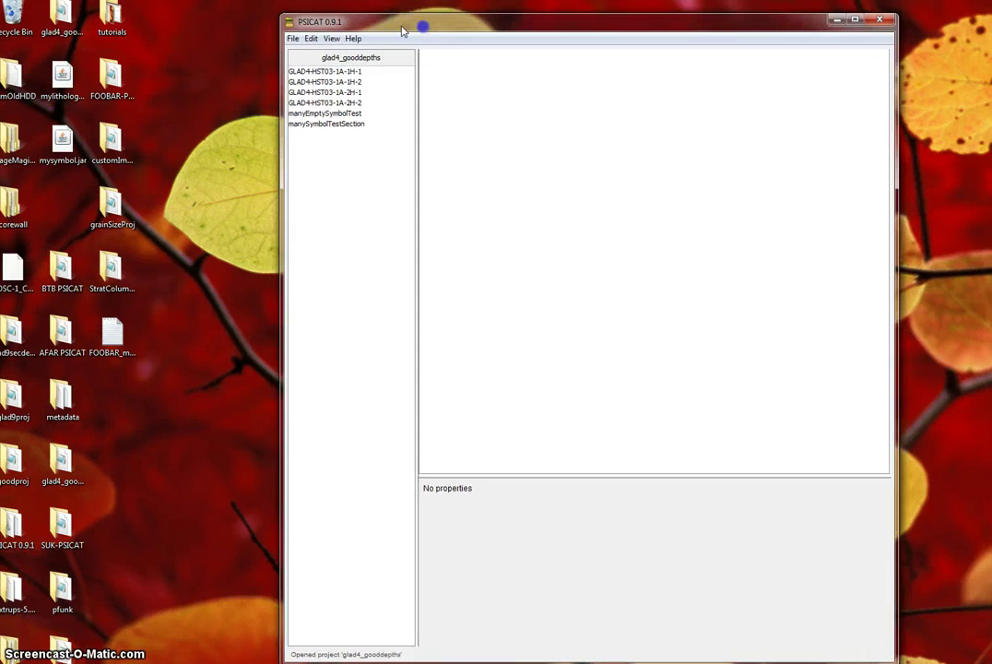
{"action": "left_click", "coordinate": [294, 40]}
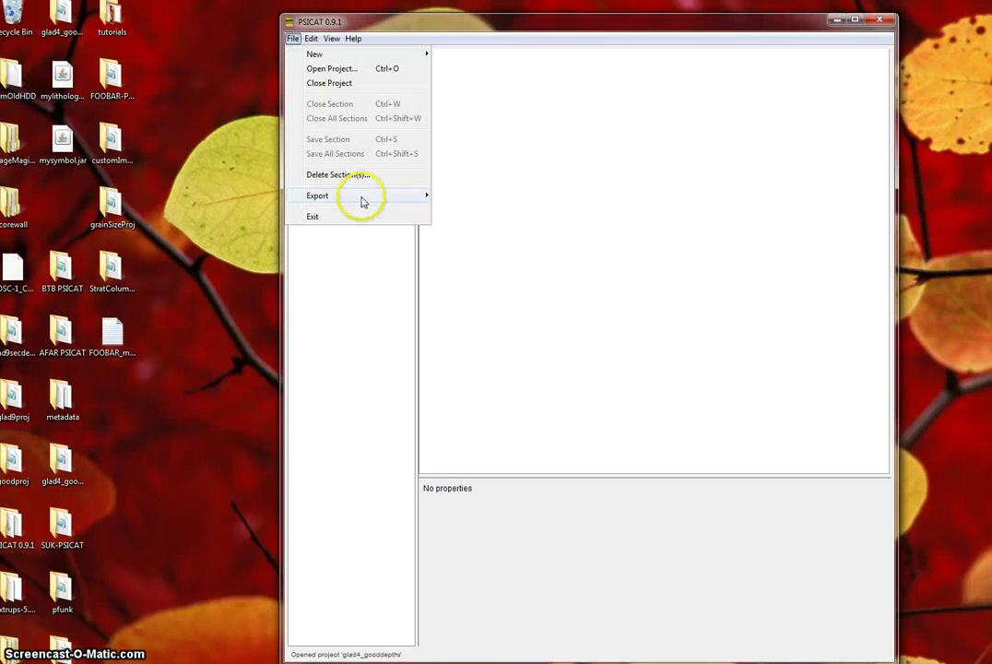
{"action": "mouse_move", "coordinate": [360, 197]}
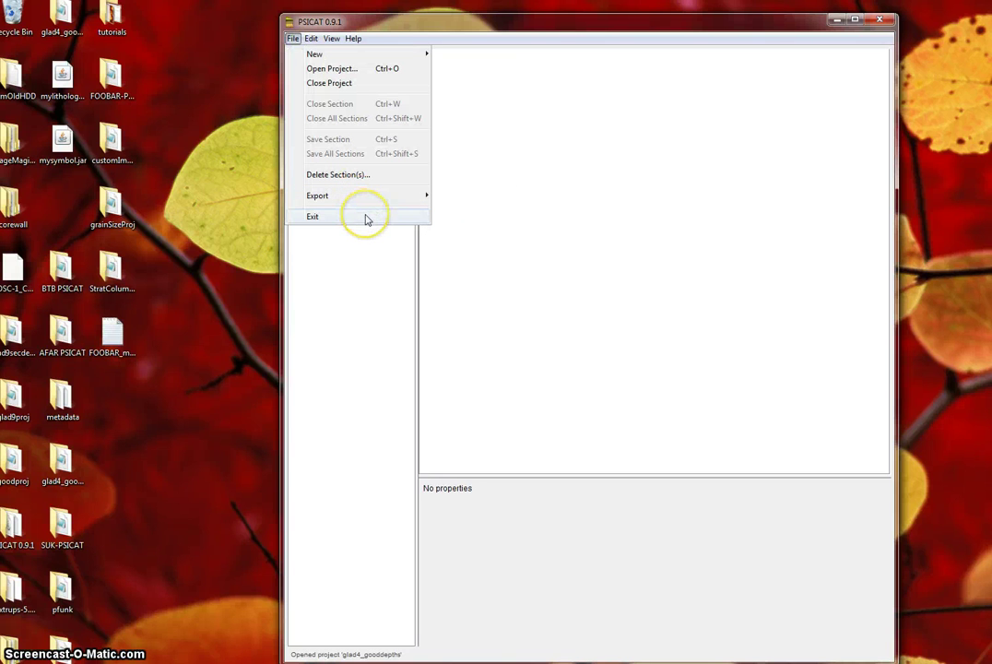